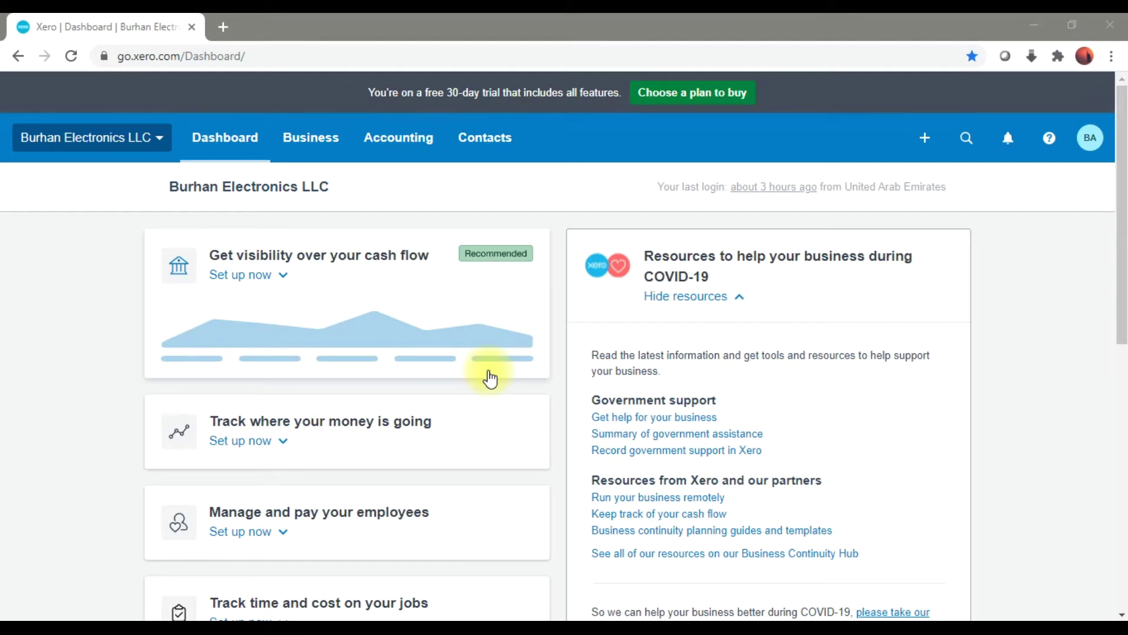
# Open the organisation's chart of accounts in Xero and look up the Cash on Hand entry in the Excel account list.
pyautogui.click(420, 147)
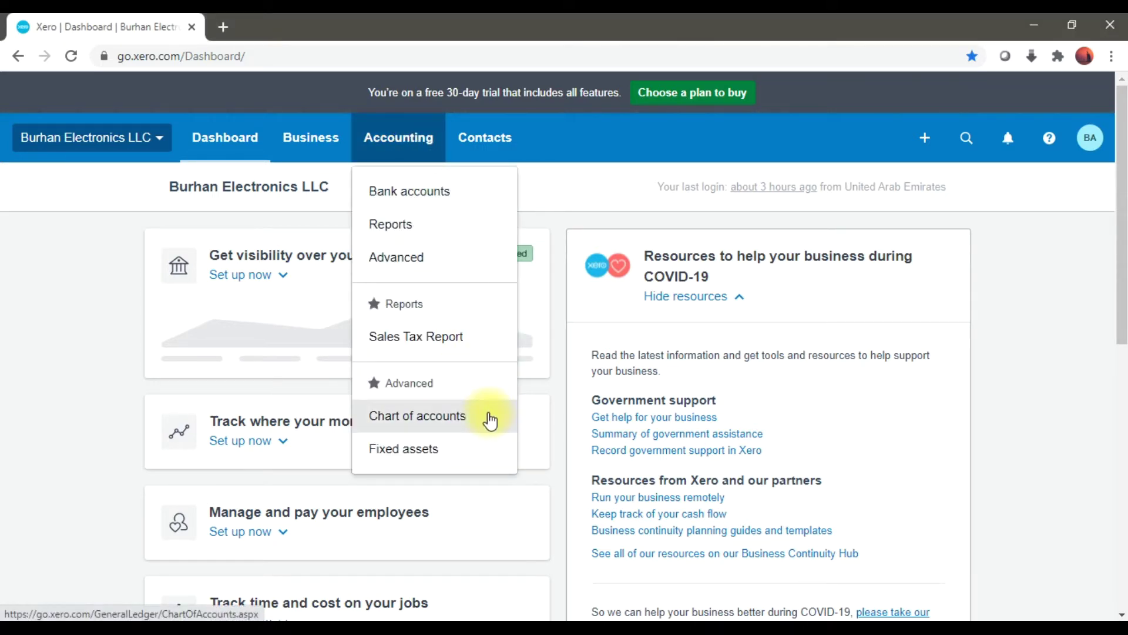
pyautogui.click(491, 422)
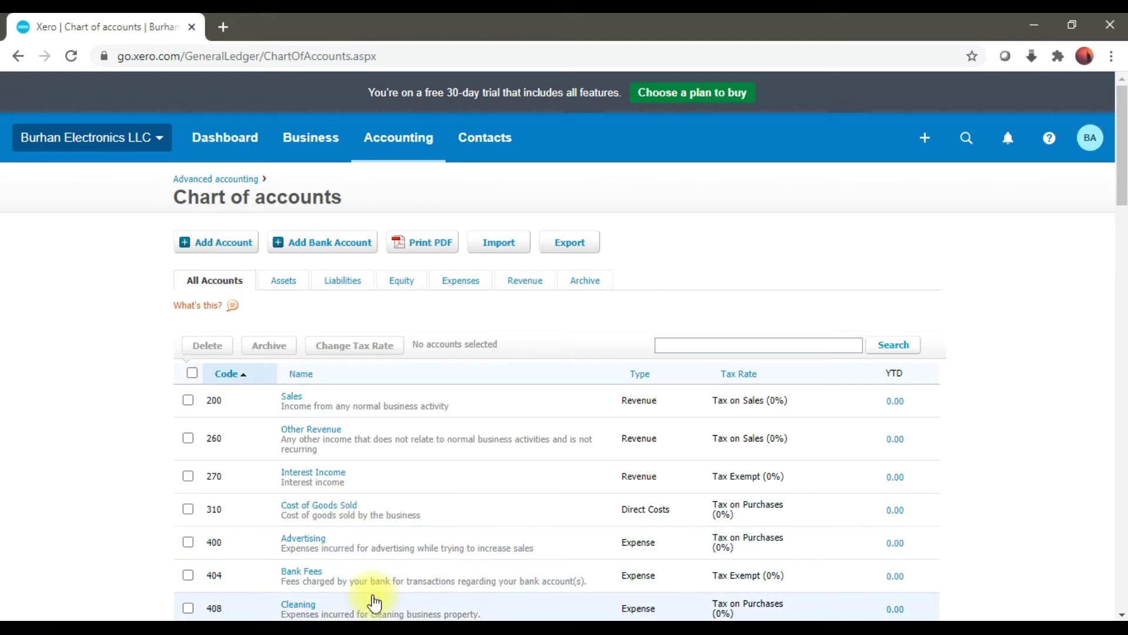
pyautogui.hotkey('alt', 'Tab')
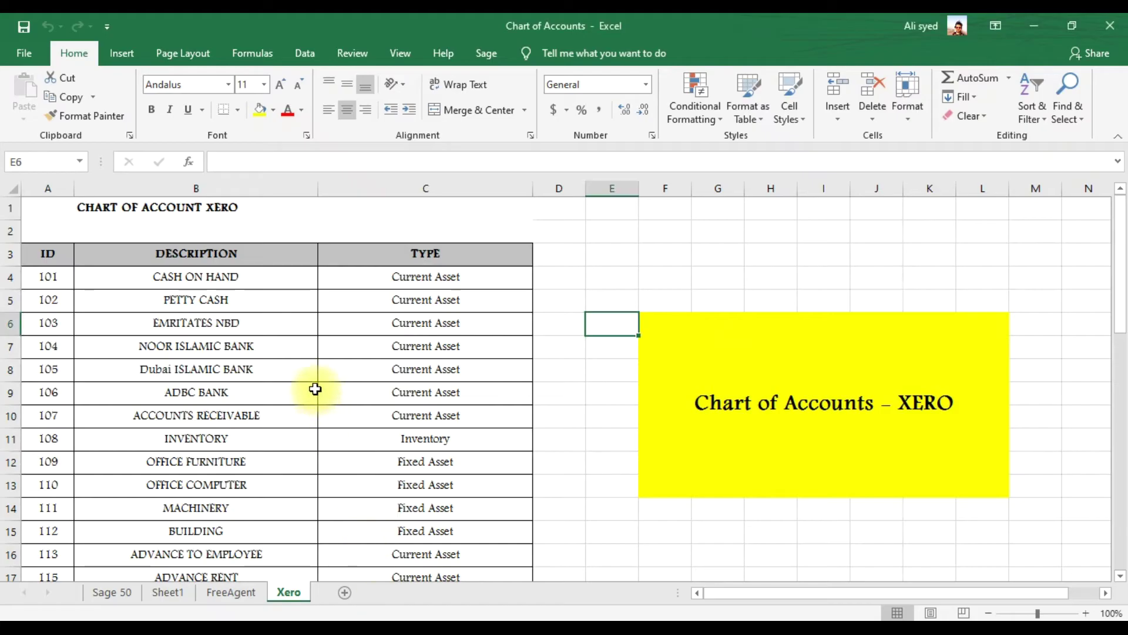
pyautogui.click(288, 291)
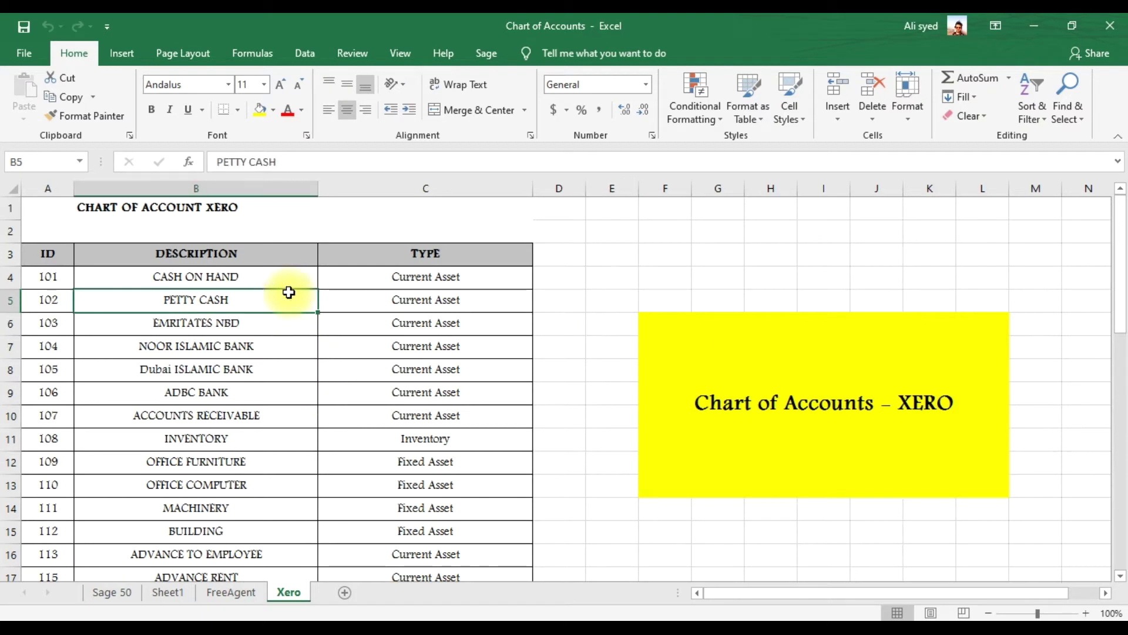
pyautogui.click(290, 283)
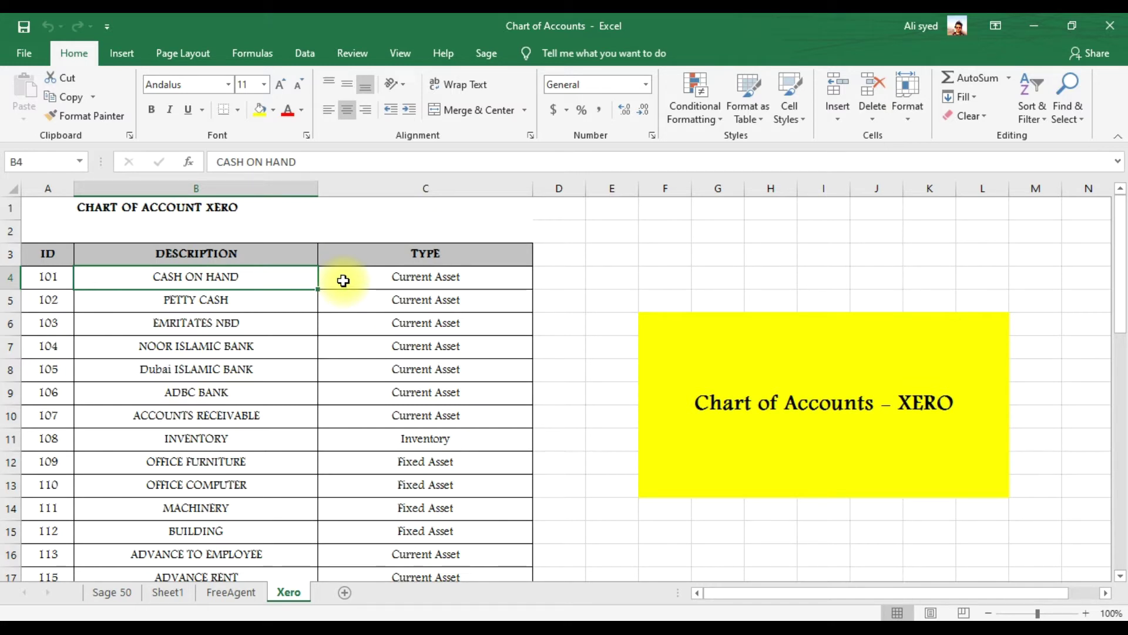
pyautogui.hotkey('alt', 'Tab')
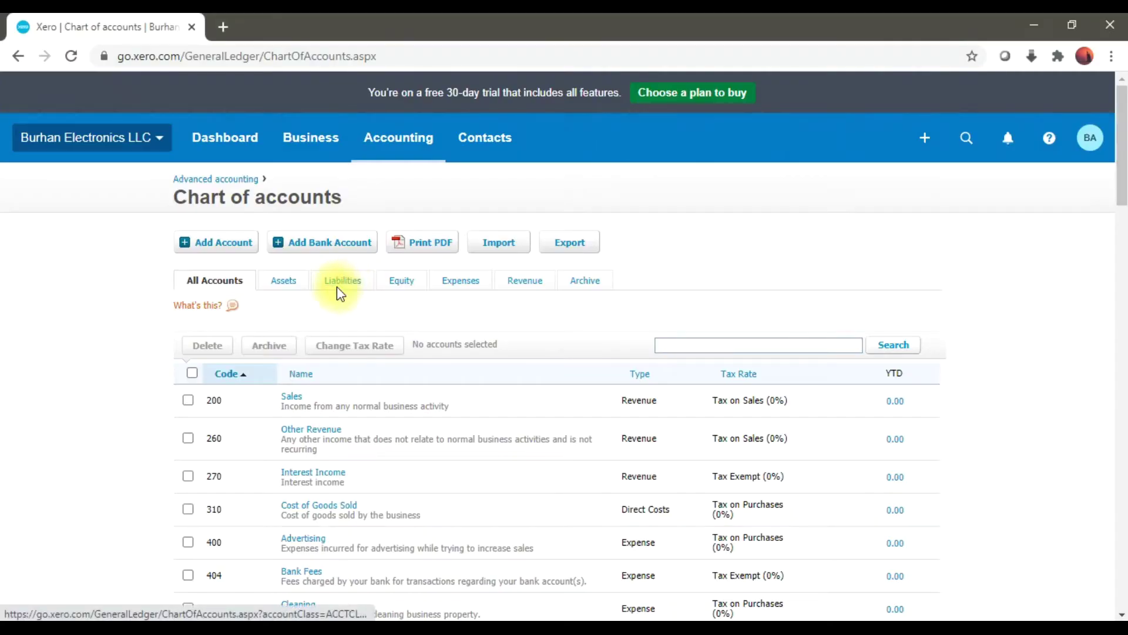
# Start a new account of type Current Asset with code 100.
pyautogui.click(233, 247)
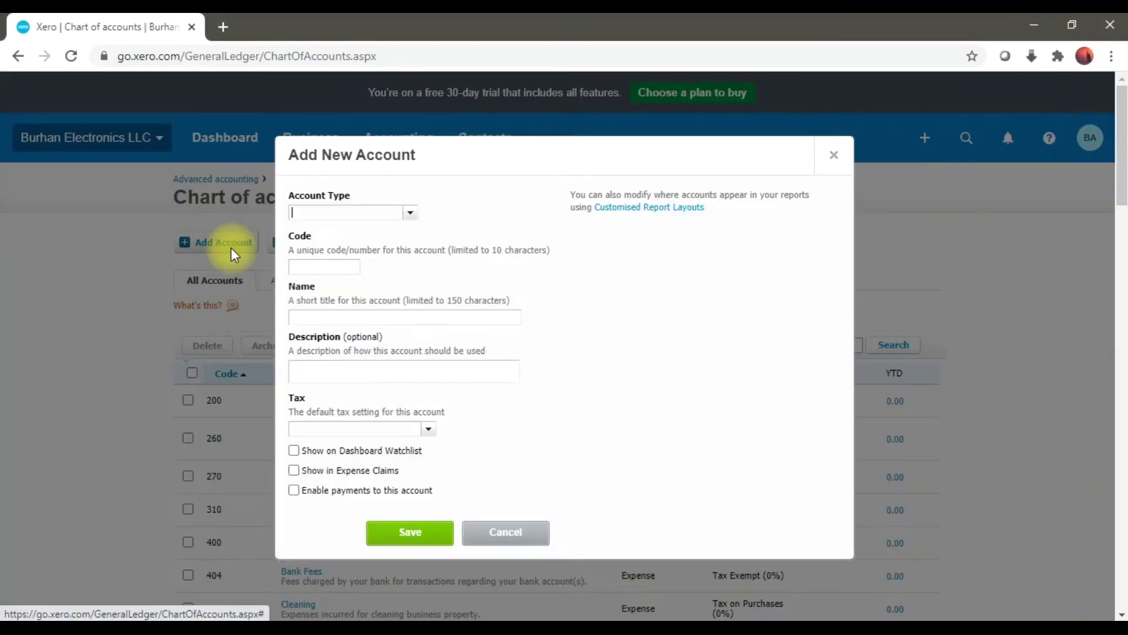
pyautogui.click(405, 220)
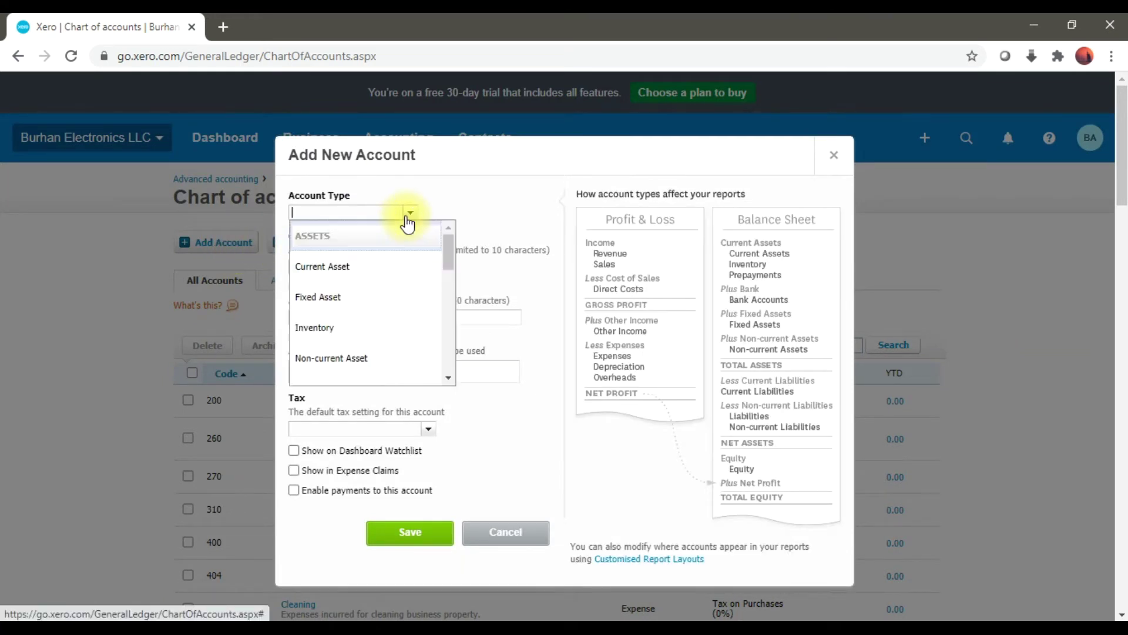
pyautogui.click(379, 268)
pyautogui.click(349, 268)
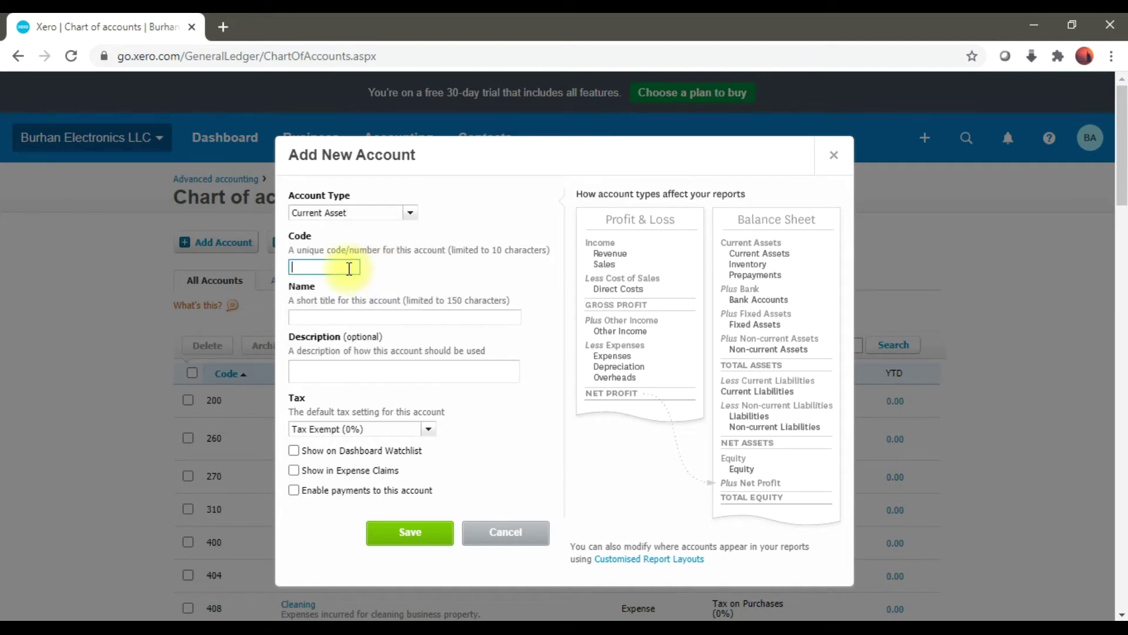
pyautogui.hotkey('alt', 'Tab')
pyautogui.hotkey('alt', 'Tab')
pyautogui.write('100')
pyautogui.press('Tab')
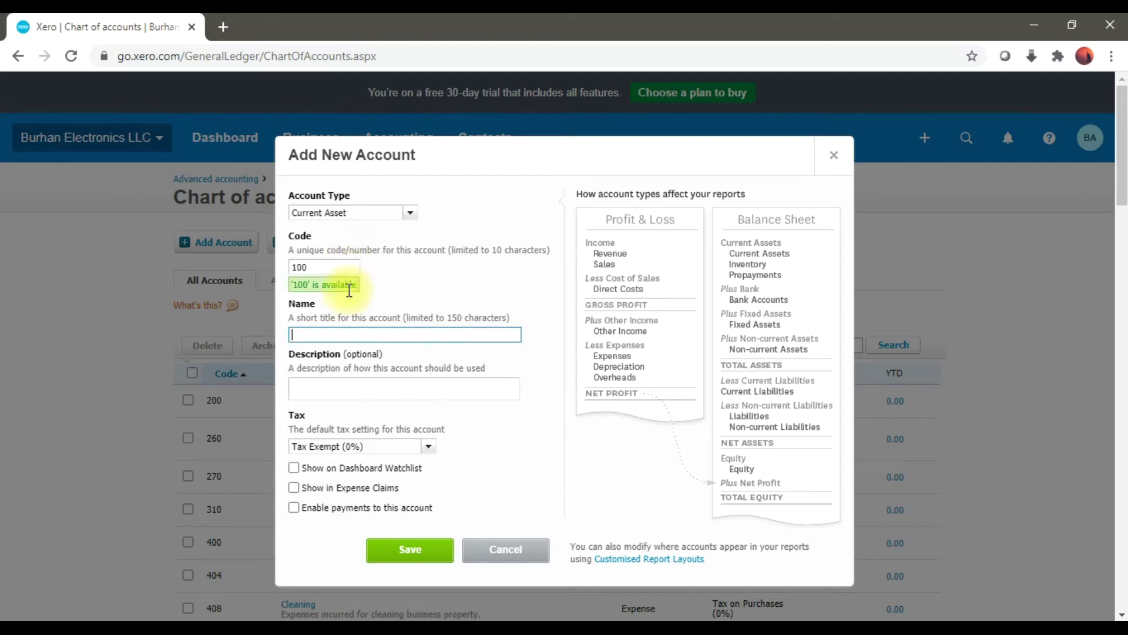
# Name the account Cash on Hand, keep it Tax Exempt (0%), enable payments to it and save.
pyautogui.write('Cash on Hand')
pyautogui.click(345, 390)
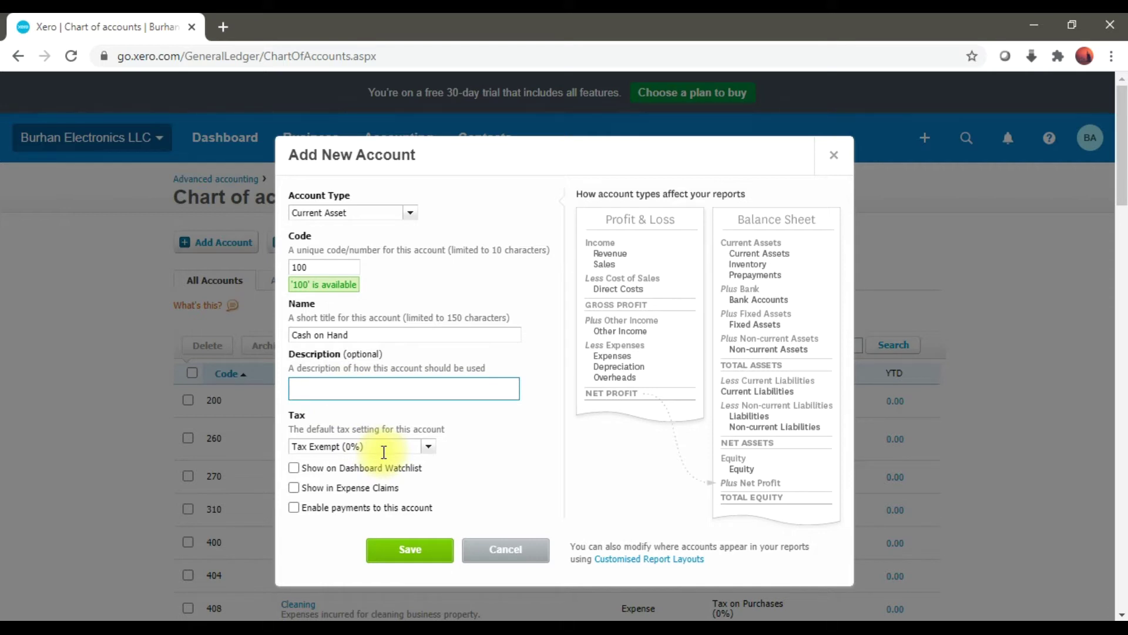
pyautogui.click(428, 447)
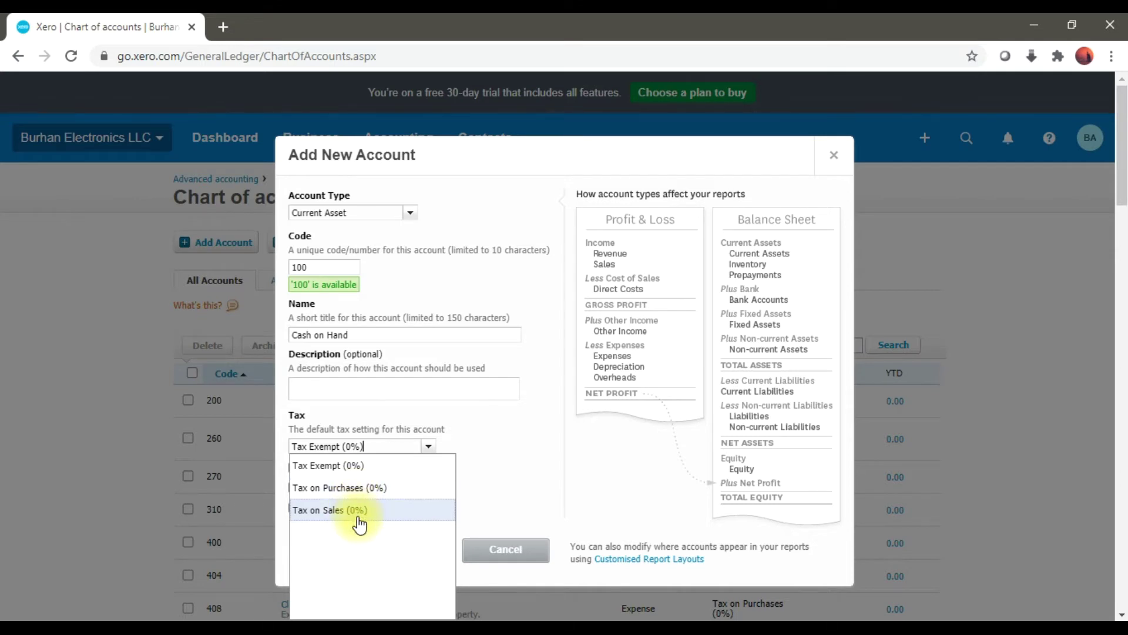
pyautogui.click(485, 454)
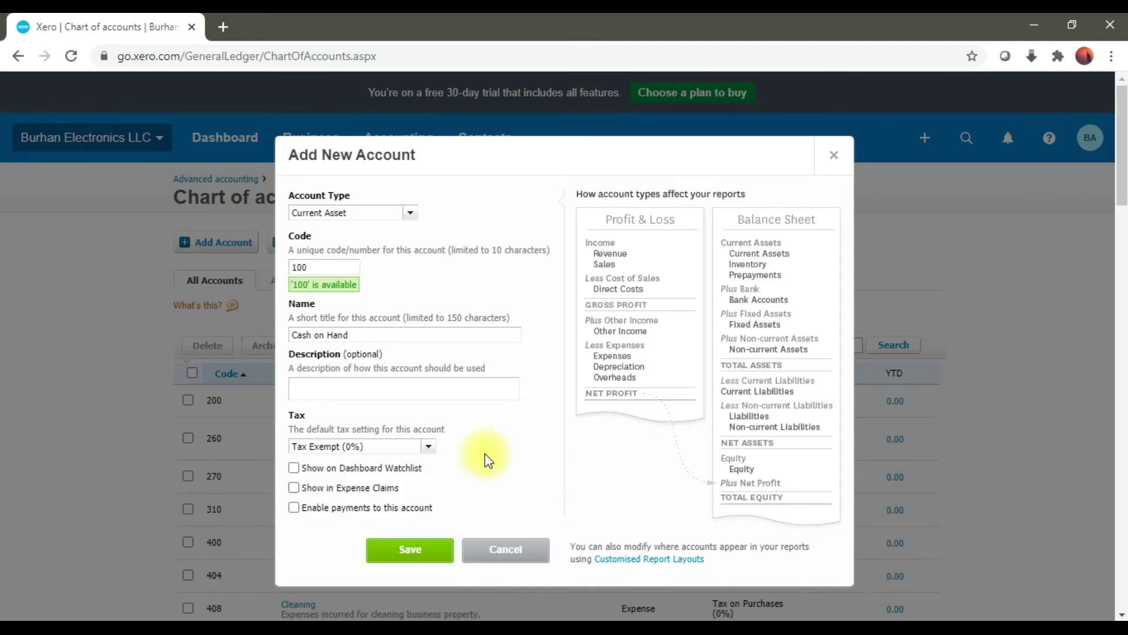
pyautogui.click(391, 511)
pyautogui.click(412, 552)
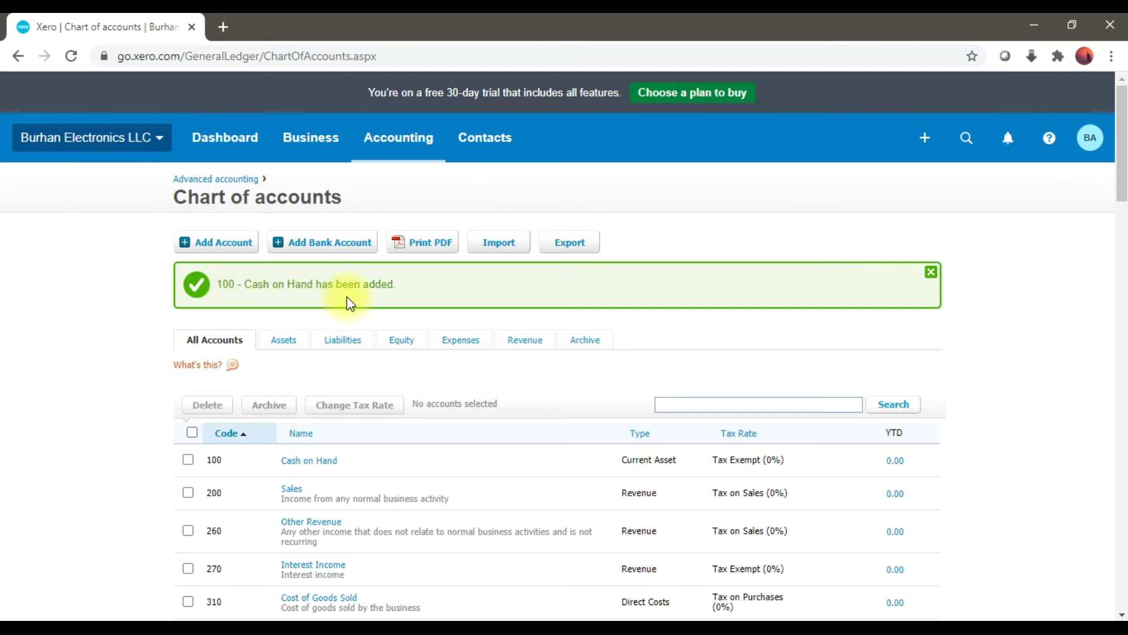
# Show only the asset accounts and start a new Current Asset account with code 101.
pyautogui.click(289, 343)
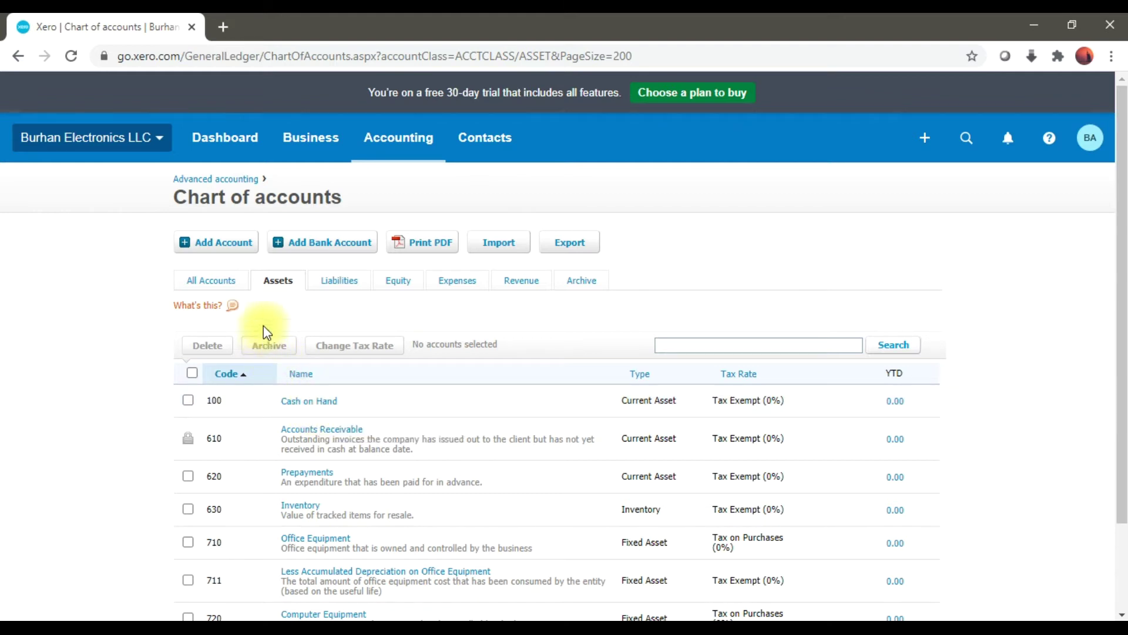
pyautogui.click(238, 253)
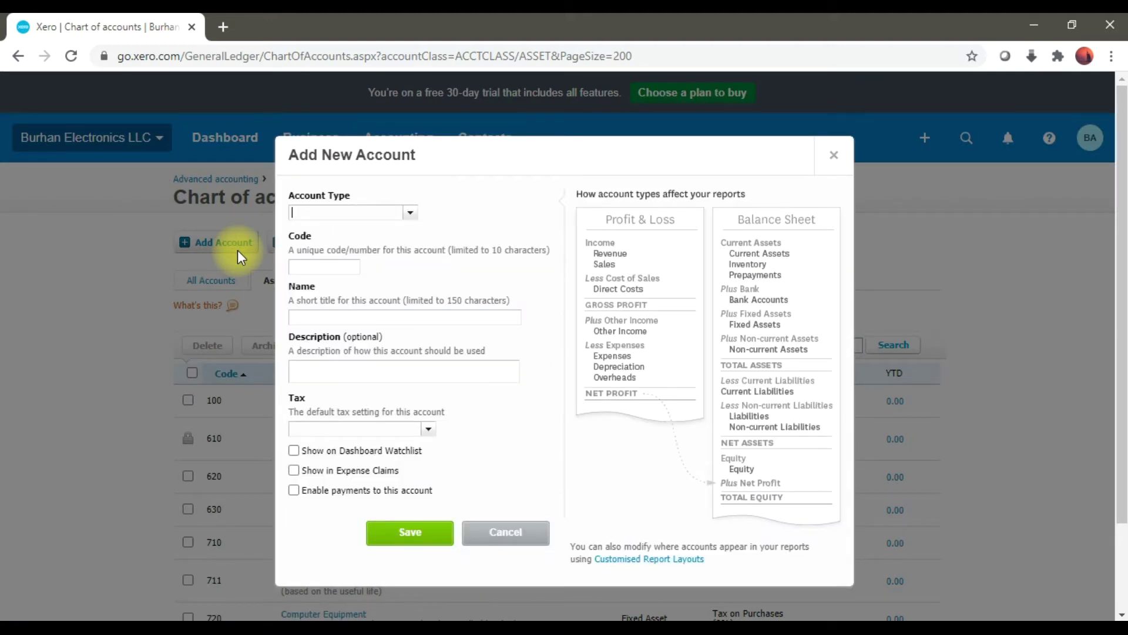
pyautogui.click(408, 217)
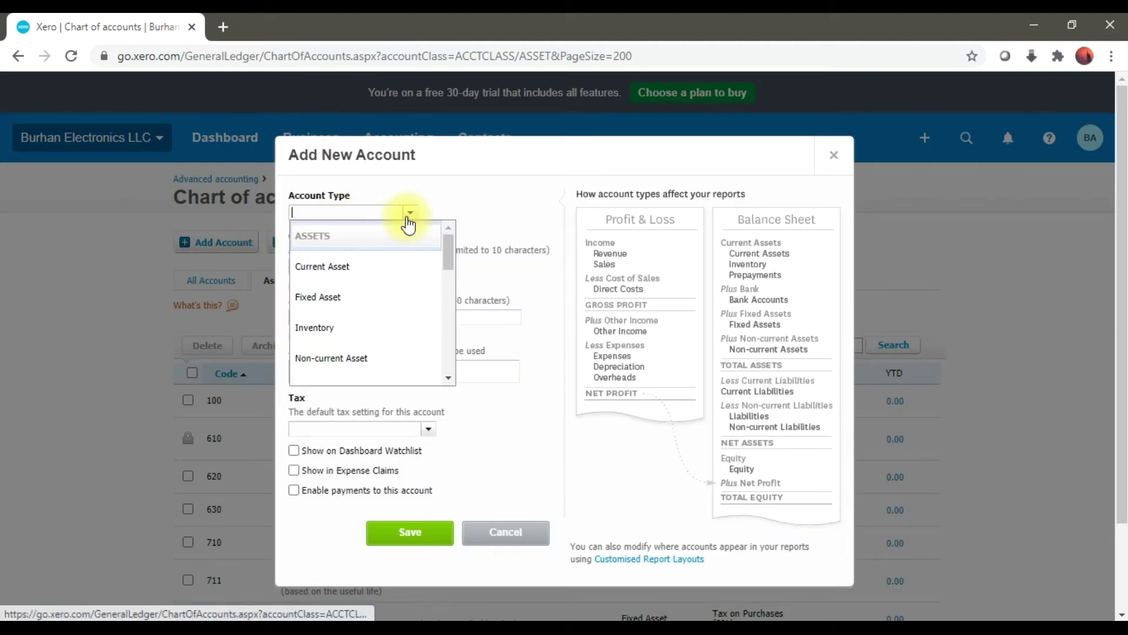
pyautogui.click(372, 266)
pyautogui.click(350, 266)
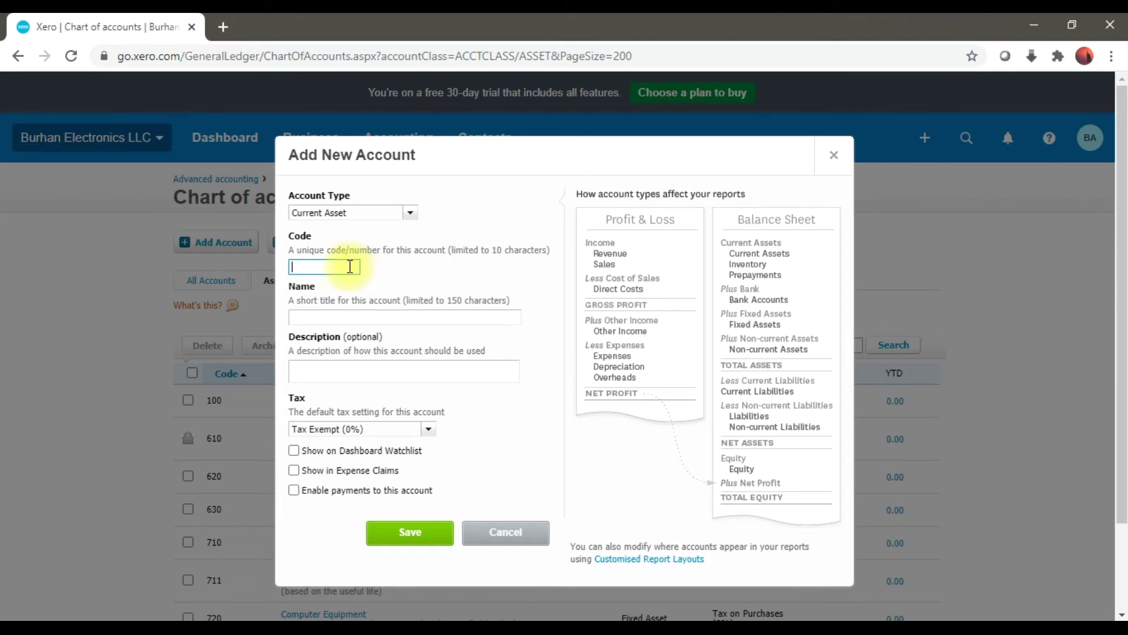
pyautogui.write('101')
# Name the account Petty Cash, enable the dashboard watchlist and payments options, and save it.
pyautogui.click(365, 317)
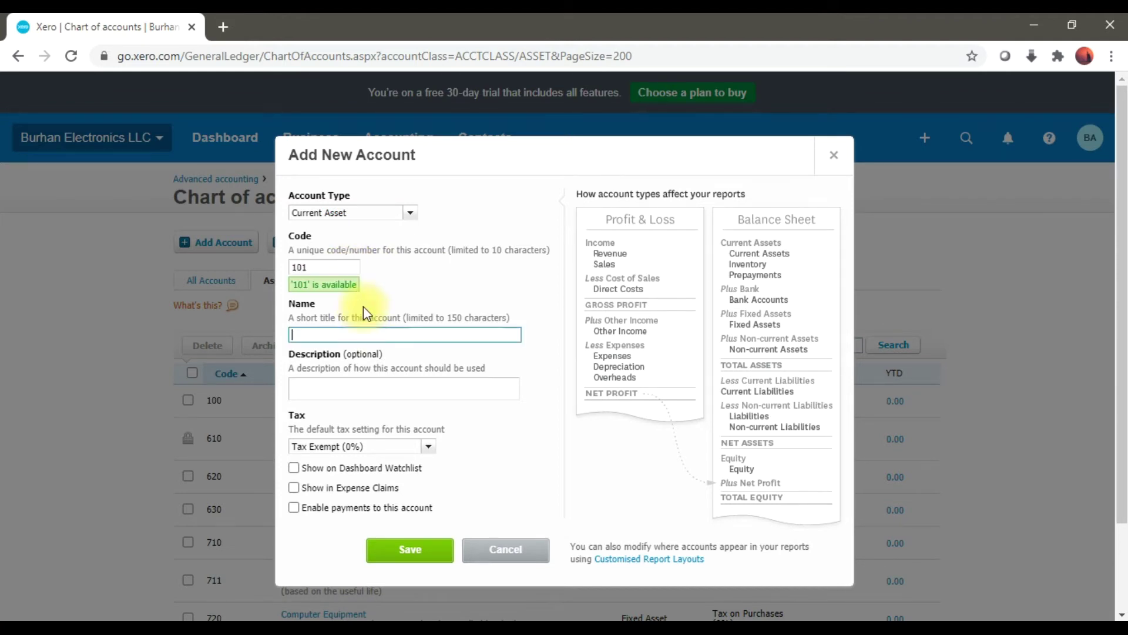
pyautogui.write('etty Cash')
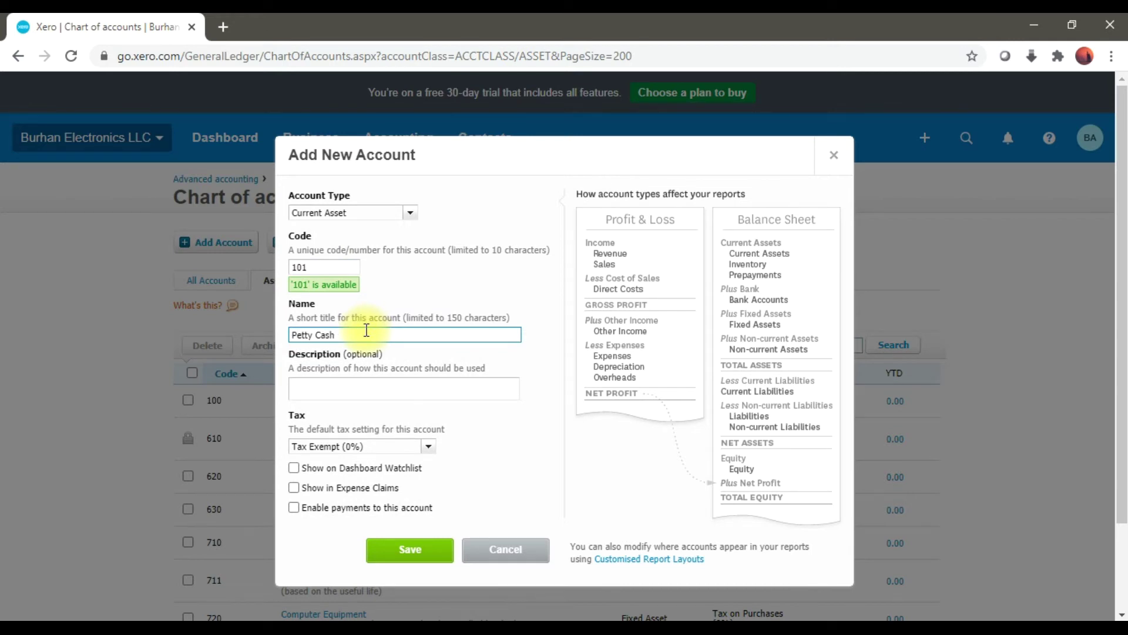
pyautogui.click(360, 470)
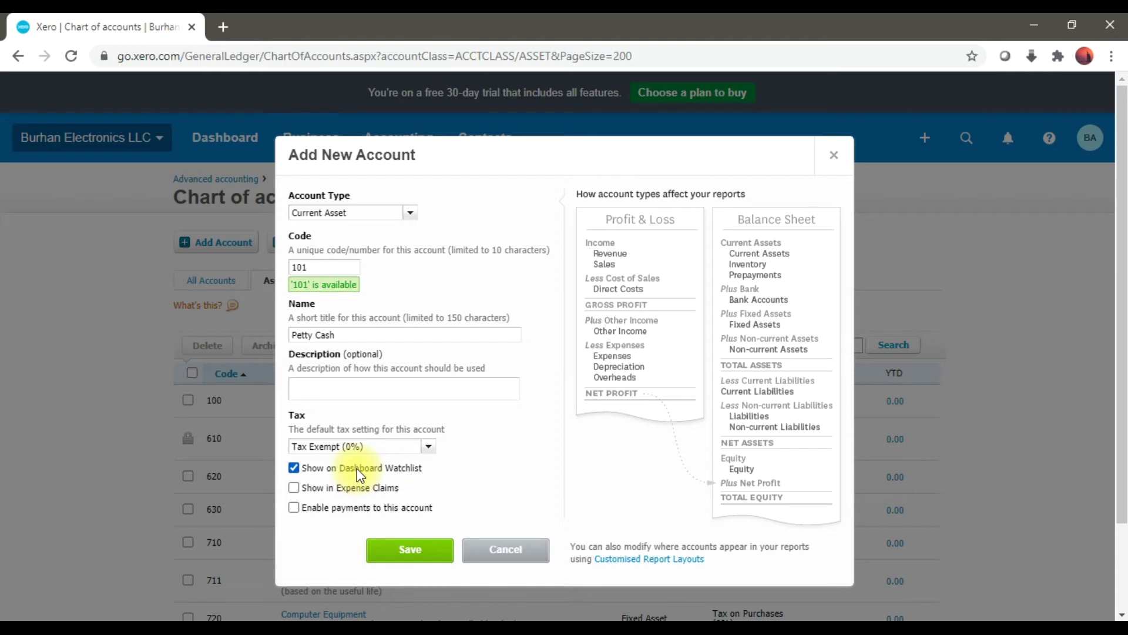
pyautogui.click(362, 506)
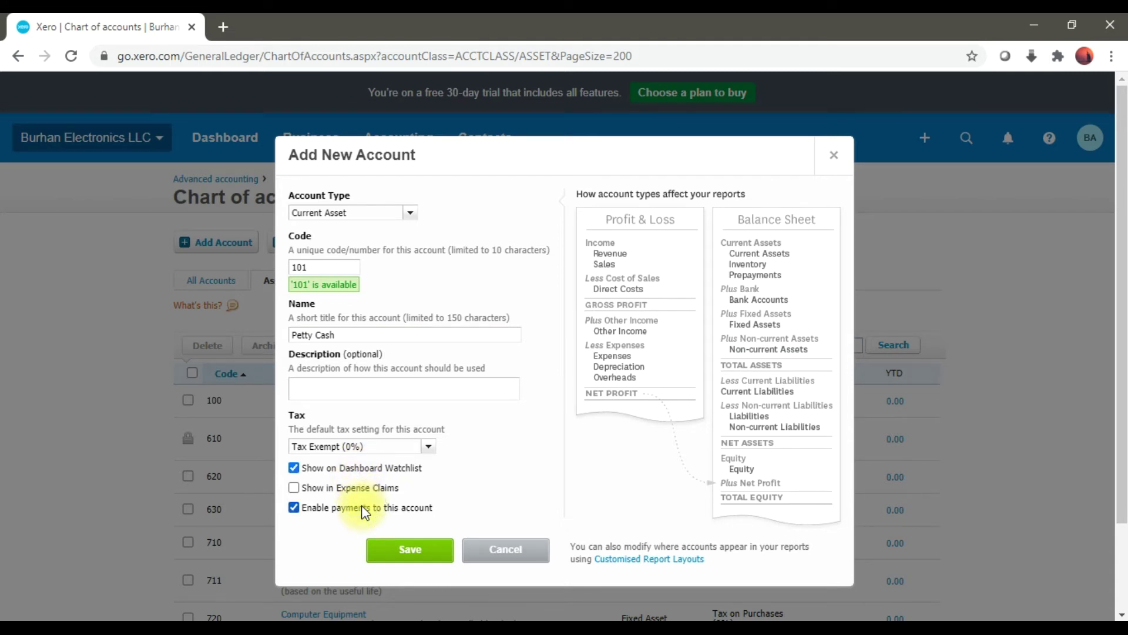
pyautogui.click(411, 552)
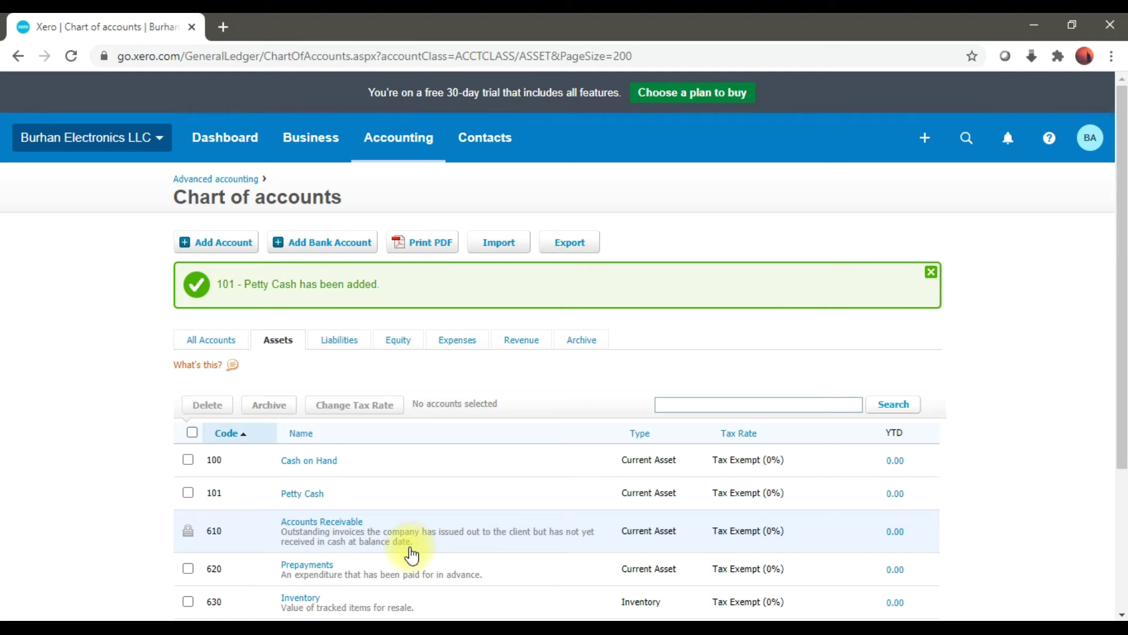
# Switch to the Excel account list to look up the entry after Petty Cash, and return to Xero.
pyautogui.click(391, 615)
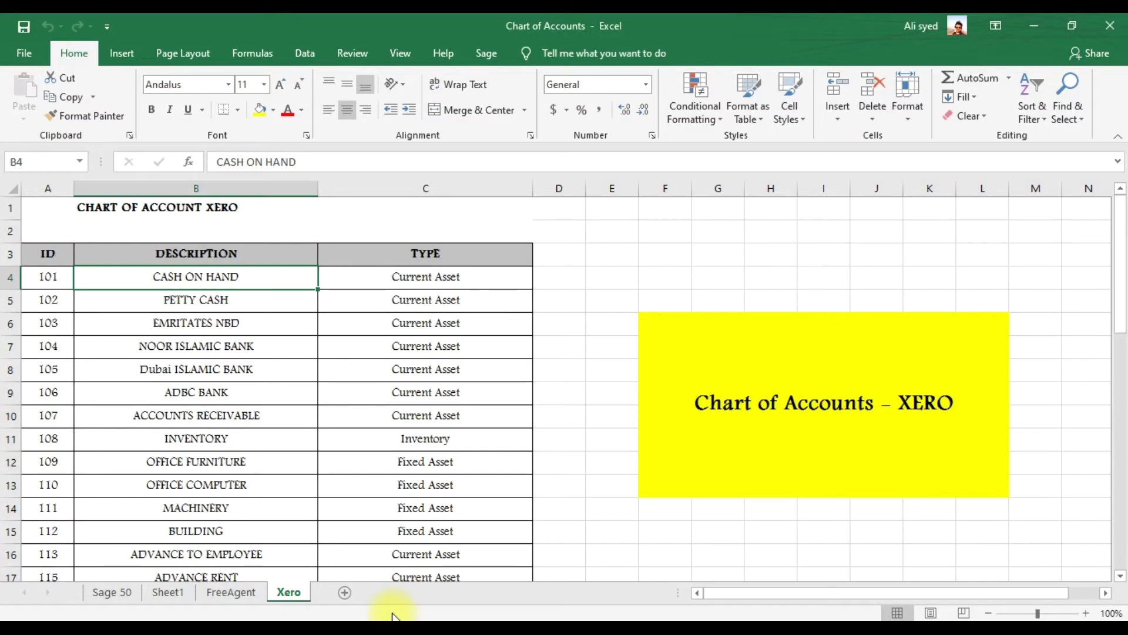
pyautogui.click(286, 320)
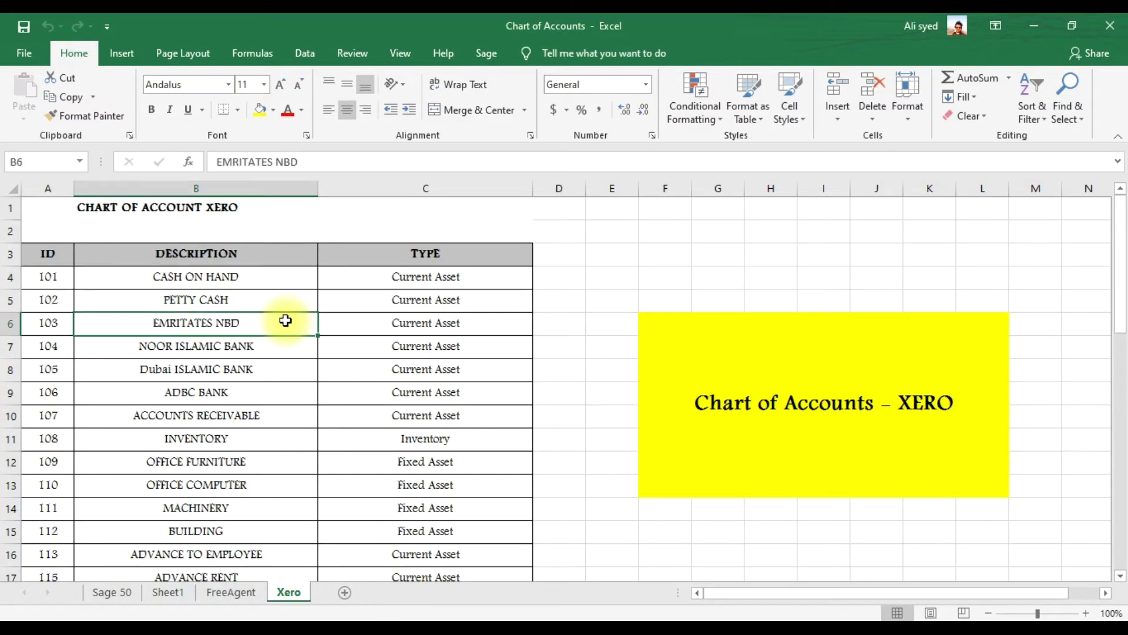
pyautogui.hotkey('alt', 'Tab')
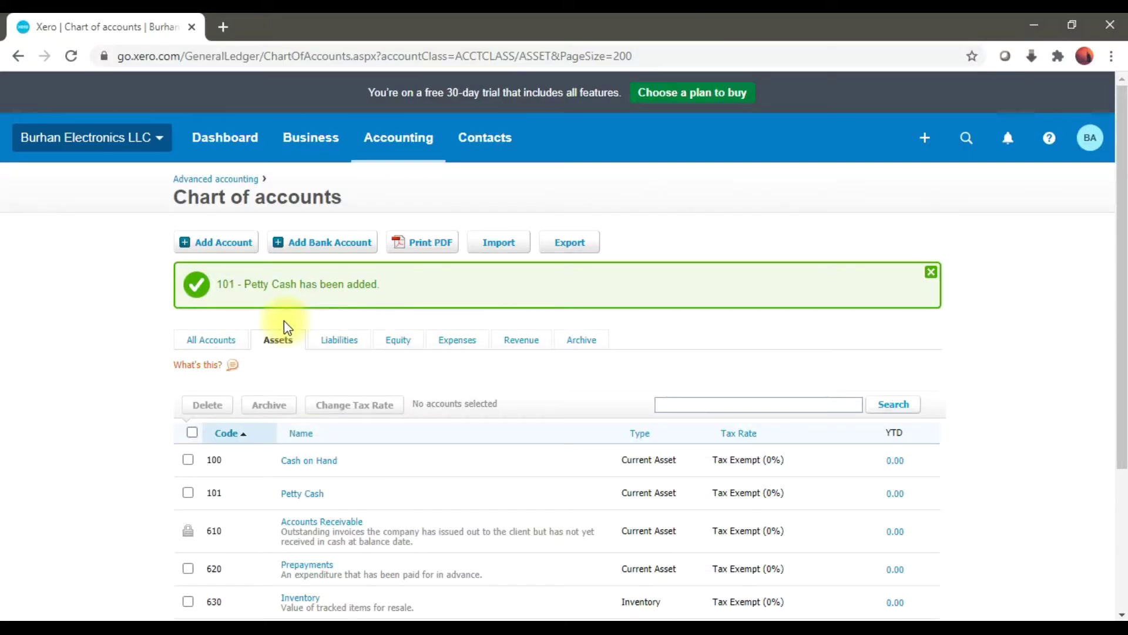
# Start a new account of type Current Asset with code 102.
pyautogui.click(241, 247)
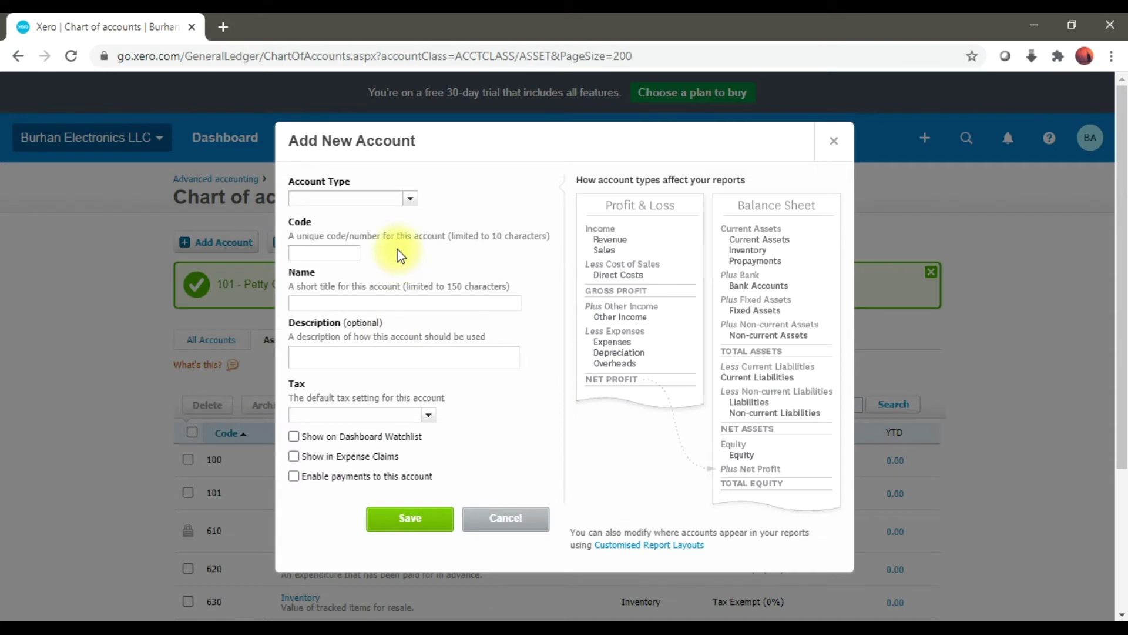
pyautogui.write('100')
pyautogui.press('Tab')
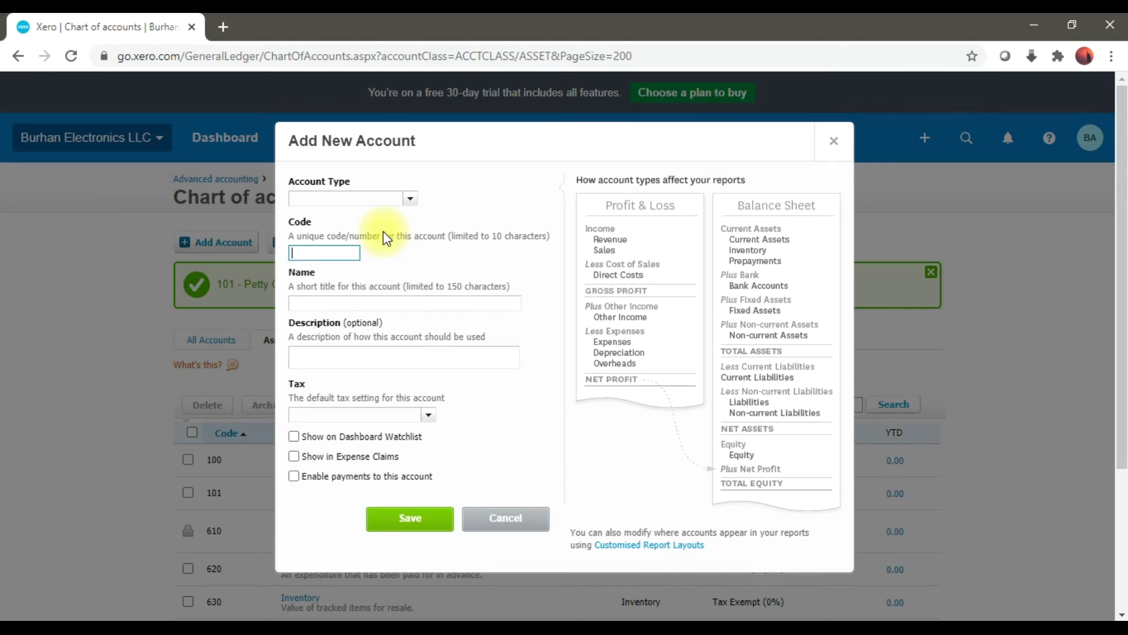
pyautogui.click(410, 200)
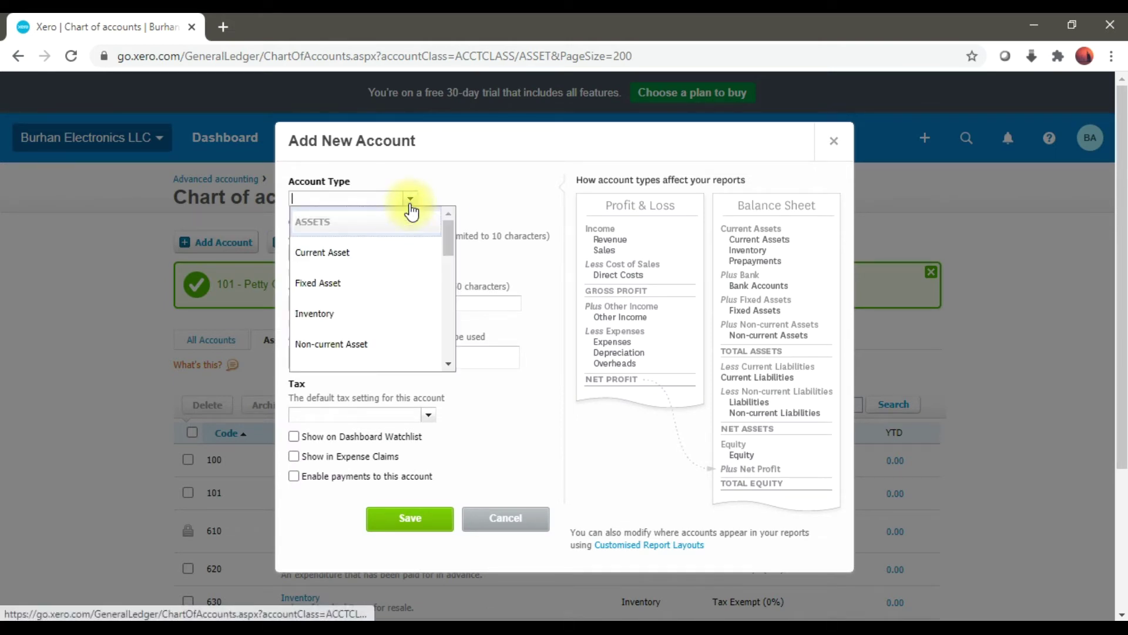
pyautogui.click(396, 252)
pyautogui.click(347, 249)
pyautogui.write('102')
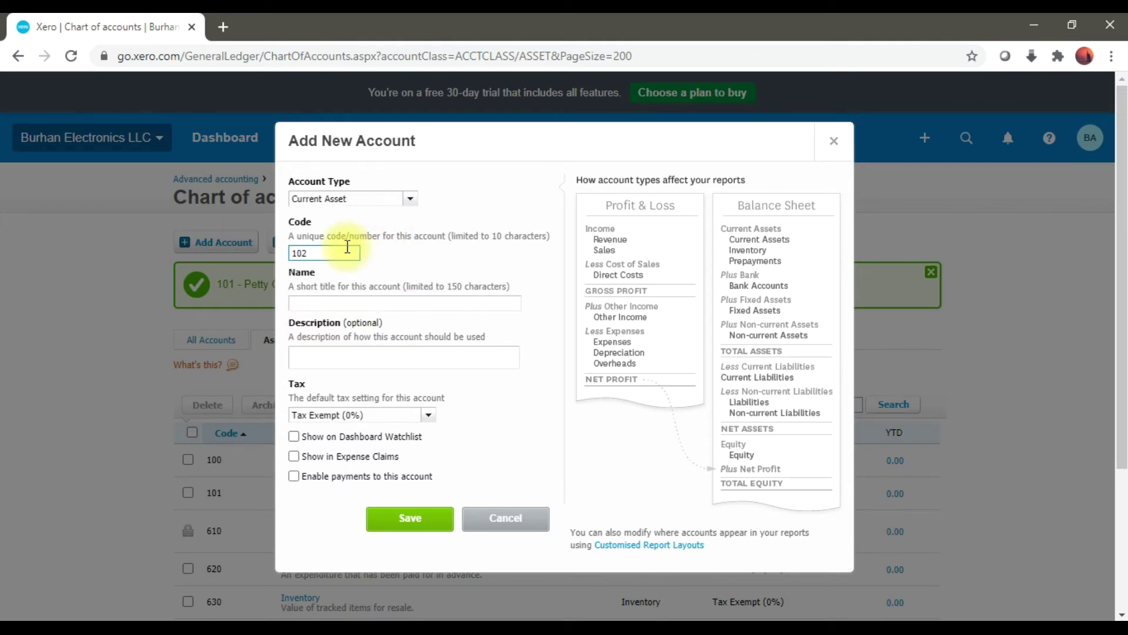
# Name the account Emirates NBD, enable payments to it and save.
pyautogui.press('Tab')
pyautogui.write('Emirates NBD')
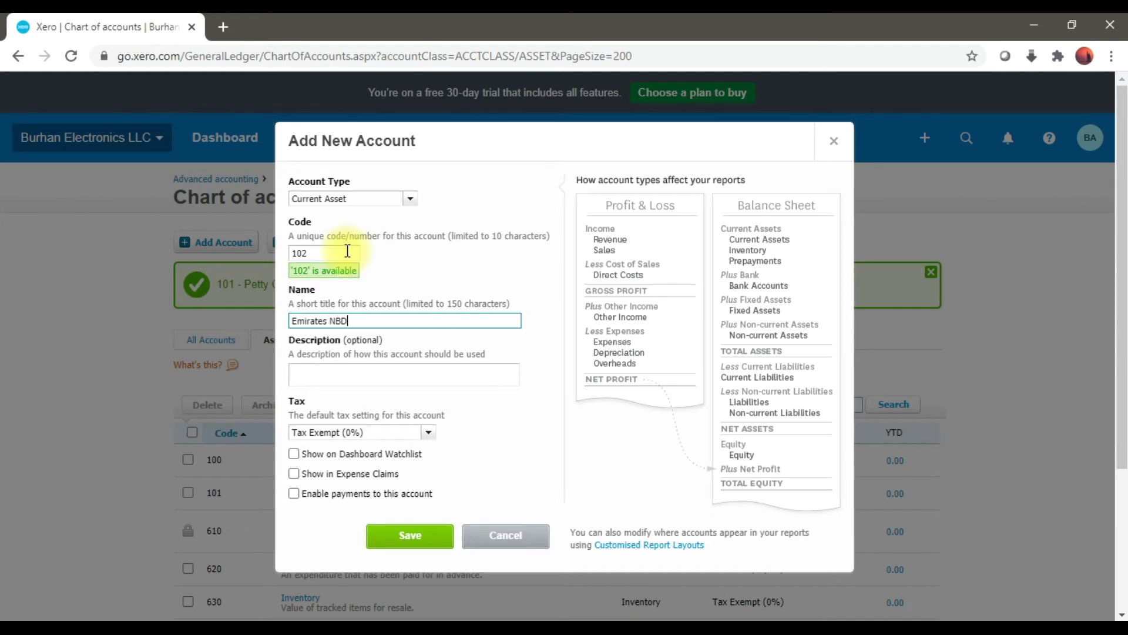
pyautogui.click(346, 499)
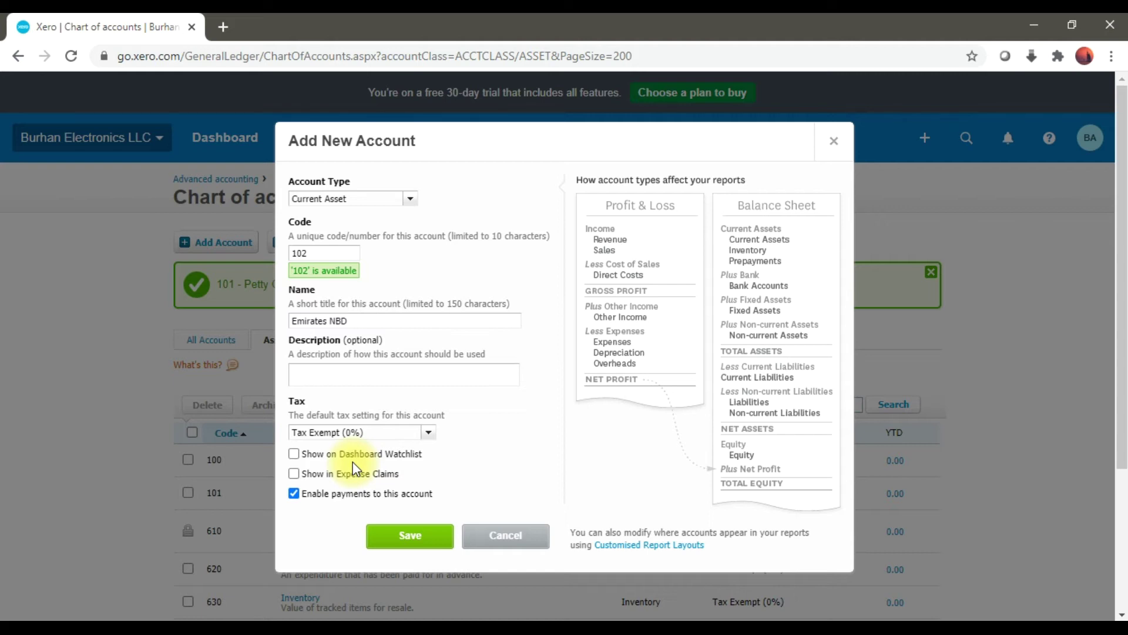
pyautogui.click(411, 537)
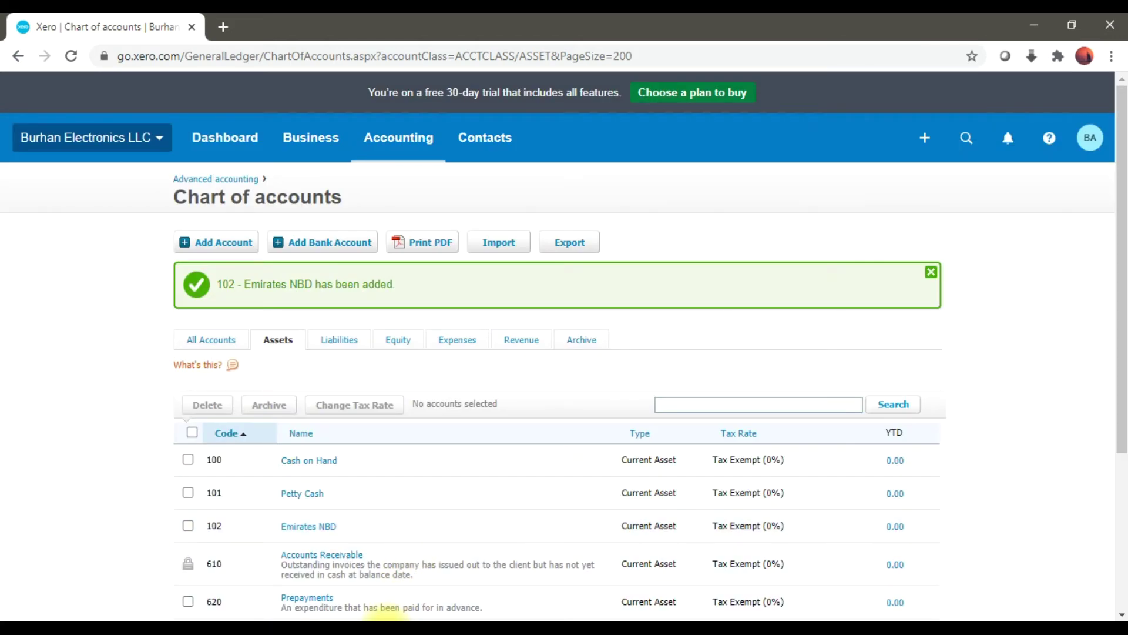
# Check the Excel account list for the bank account following Emirates NBD, and return to Xero.
pyautogui.hotkey('alt', 'Tab')
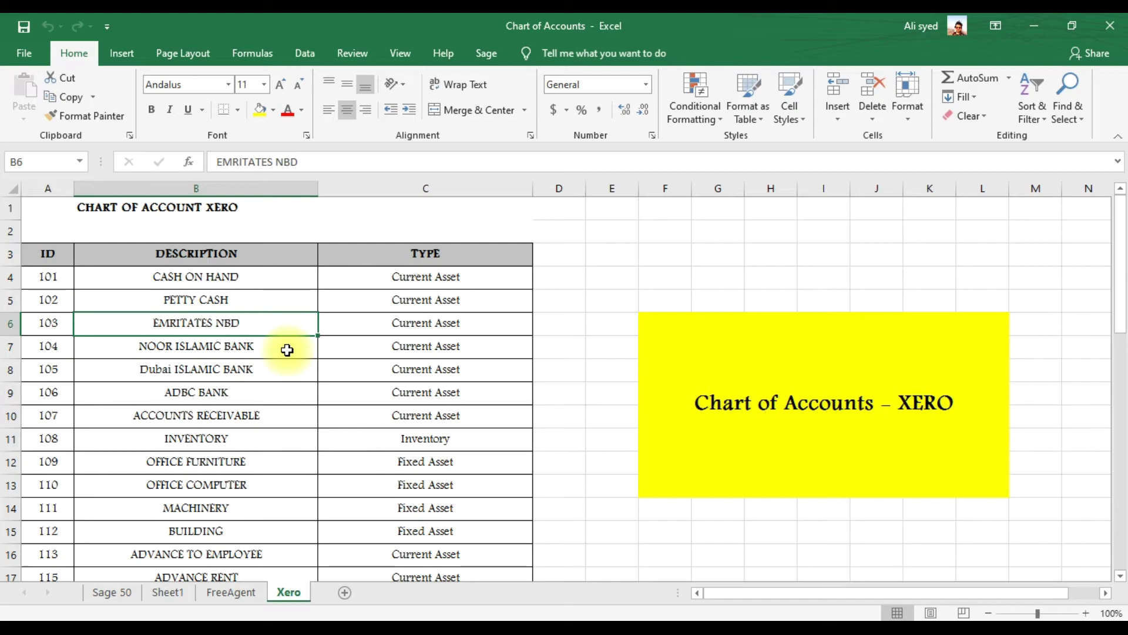
pyautogui.hotkey('alt', 'Tab')
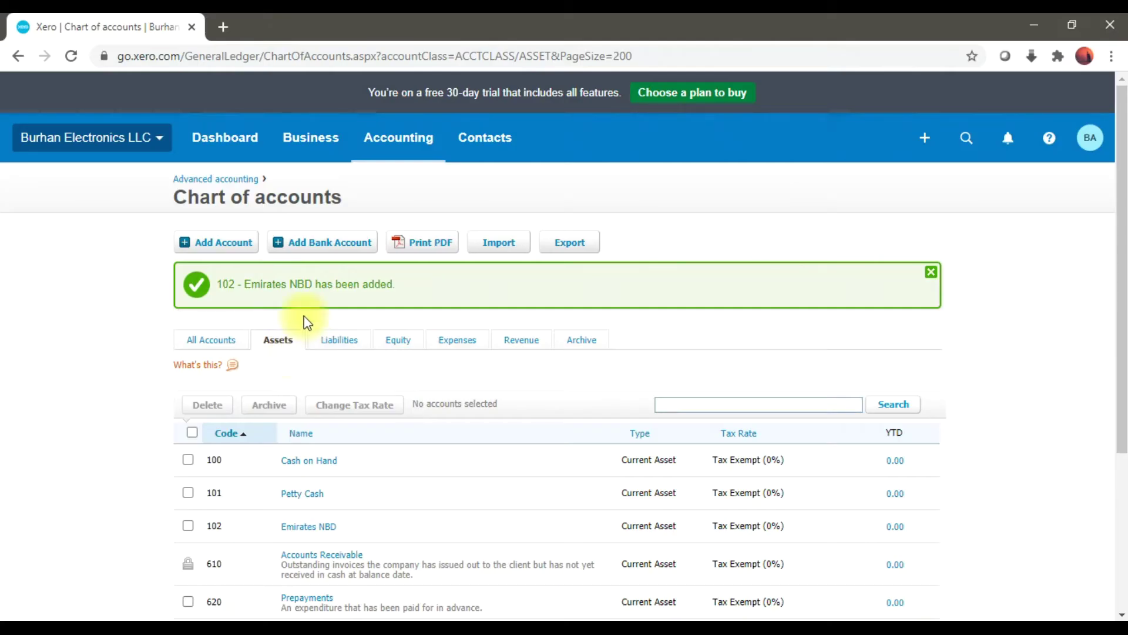
# Start a new account of type Current Asset with code 103.
pyautogui.click(238, 242)
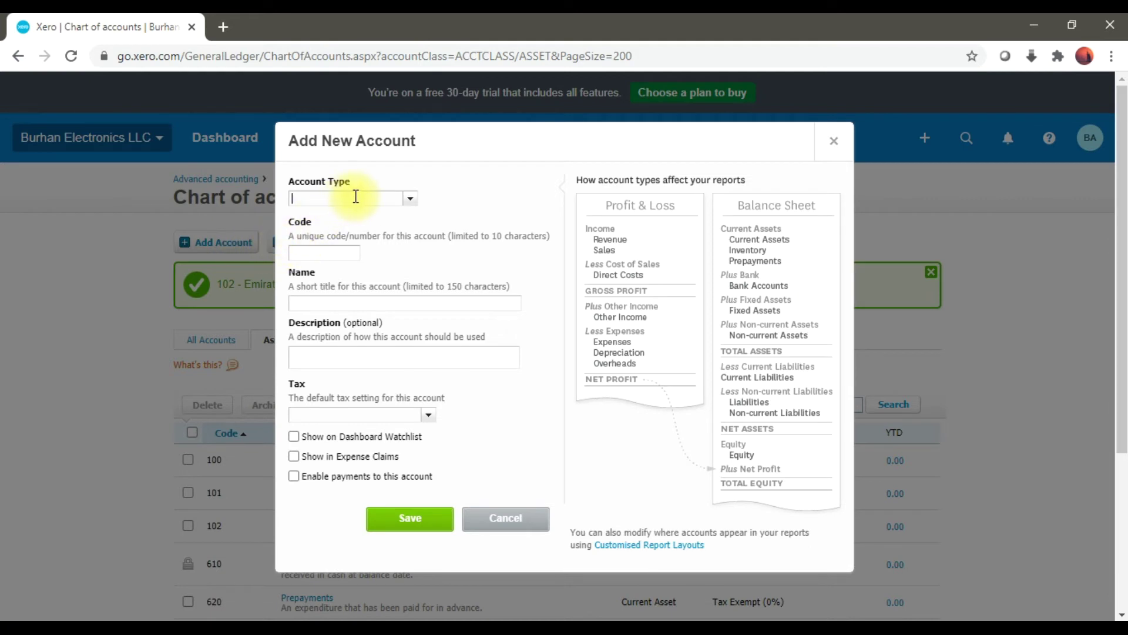
pyautogui.click(407, 203)
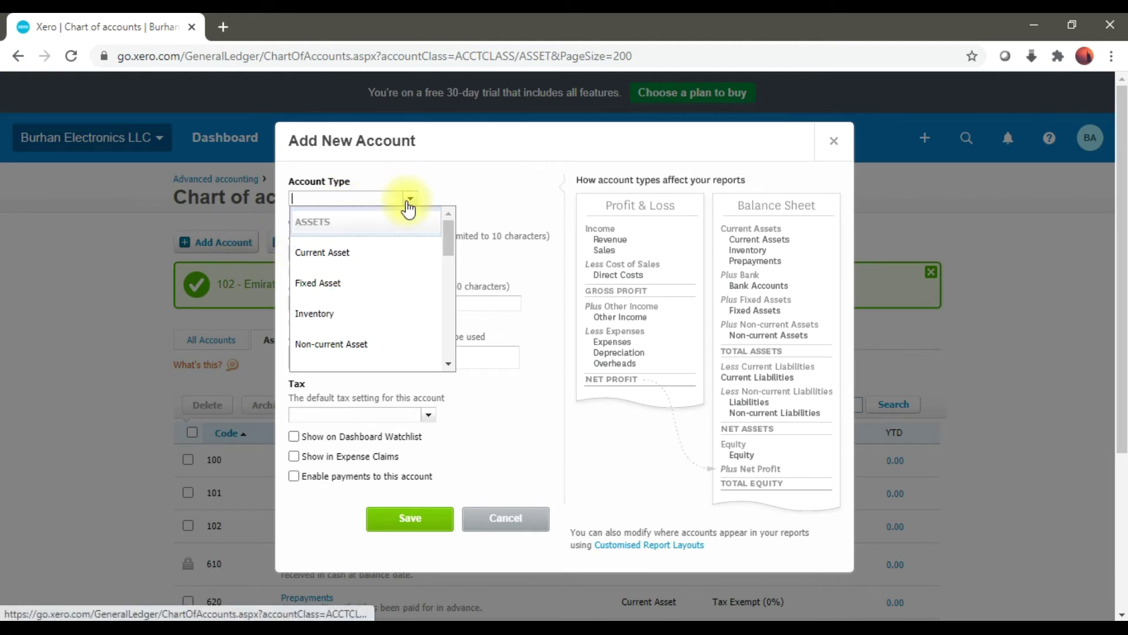
pyautogui.click(375, 253)
pyautogui.click(351, 253)
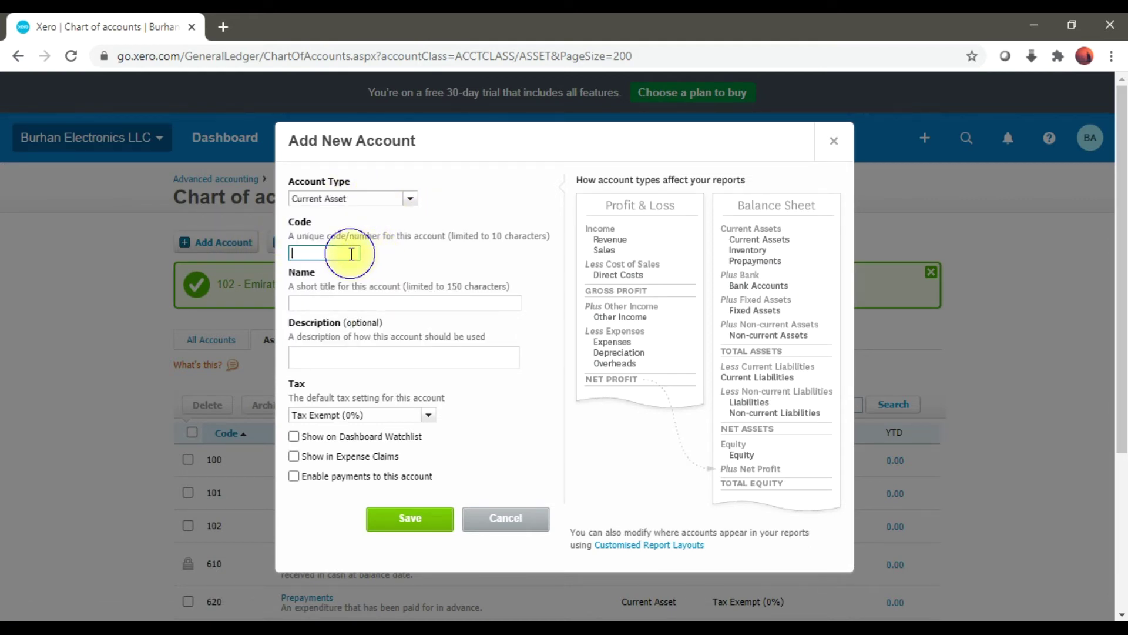
pyautogui.write('103')
# Check the bank's name in the Excel list, name the account Noor Islamic Bank, enable payments to it and save.
pyautogui.hotkey('alt', 'Tab')
pyautogui.hotkey('alt', 'Tab')
pyautogui.write('Noor Islamic Bank')
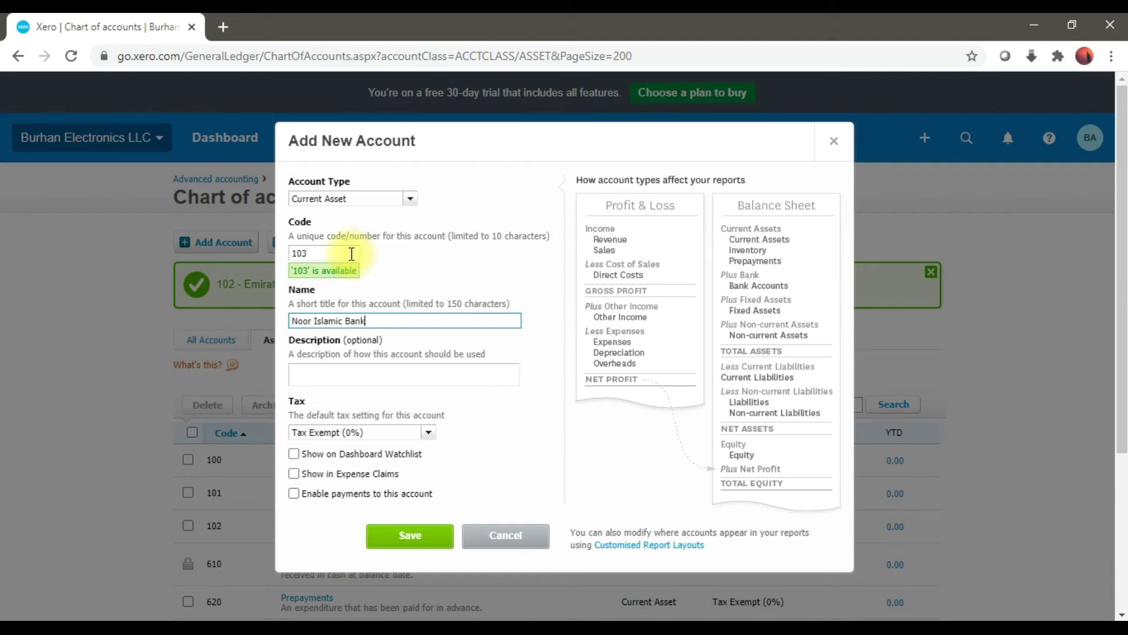
pyautogui.click(344, 492)
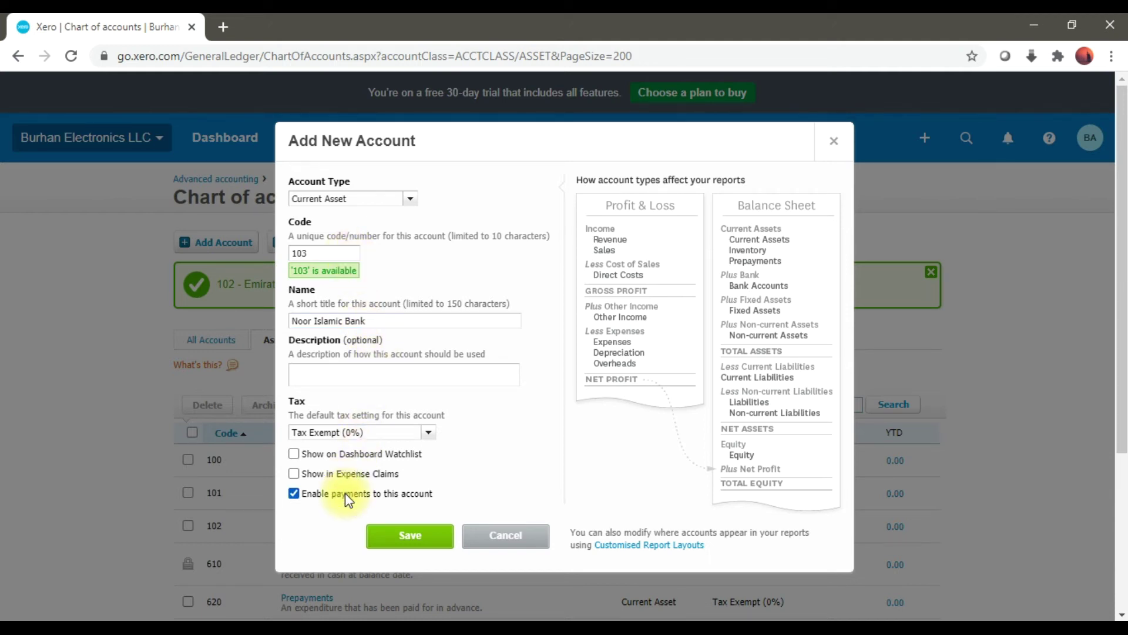
pyautogui.click(404, 532)
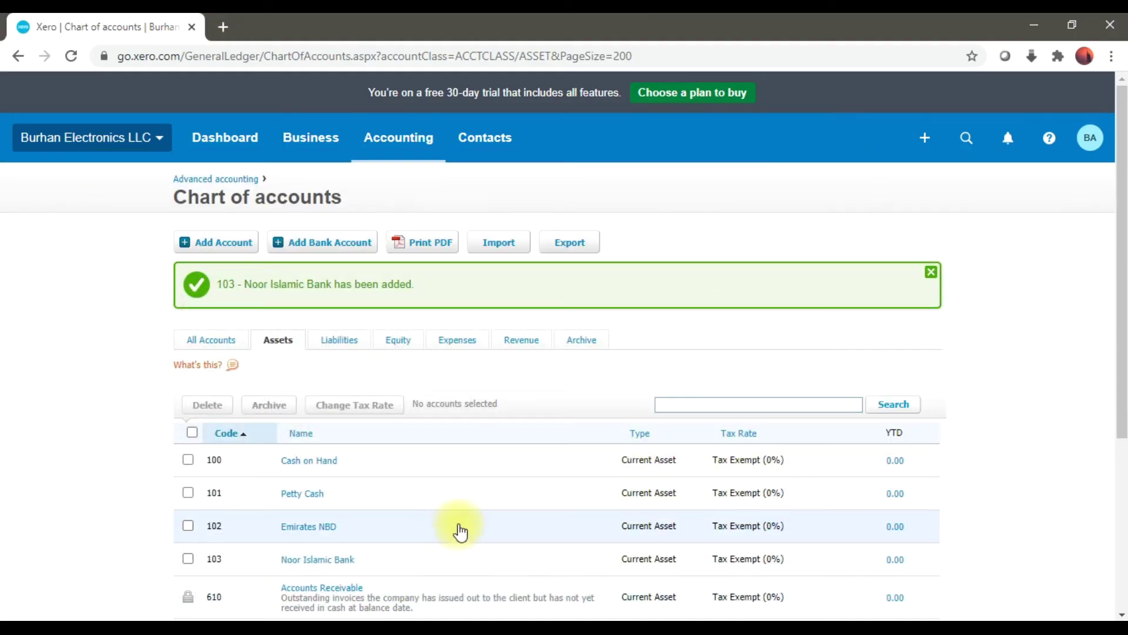
# Switch to the Excel account list to look up the fixed asset entries, and return to Xero.
pyautogui.click(376, 616)
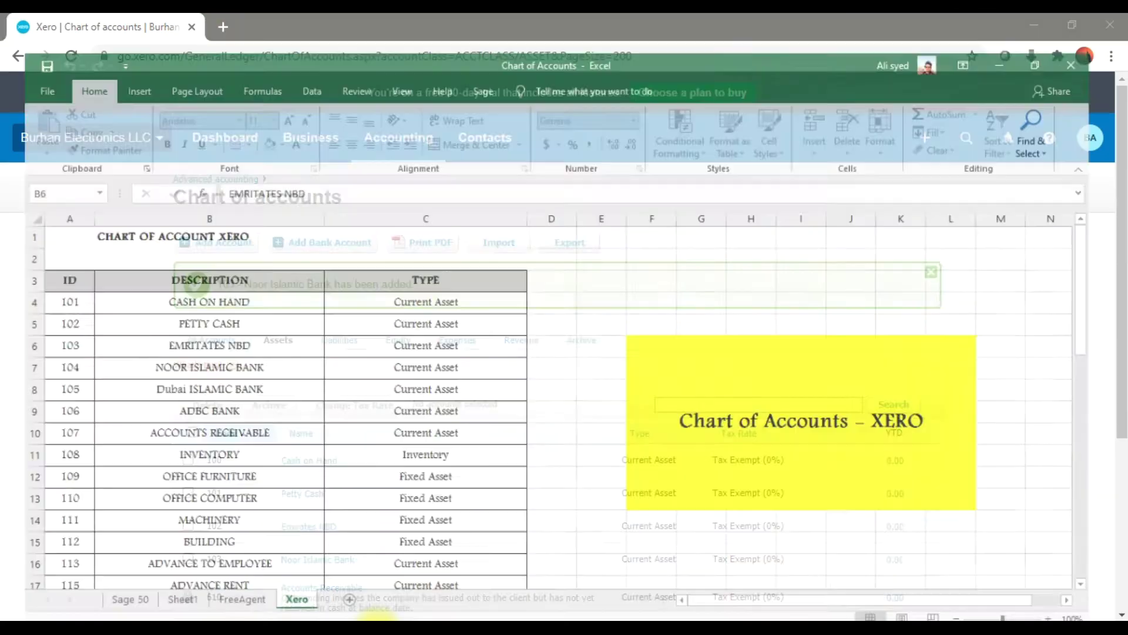
pyautogui.click(262, 464)
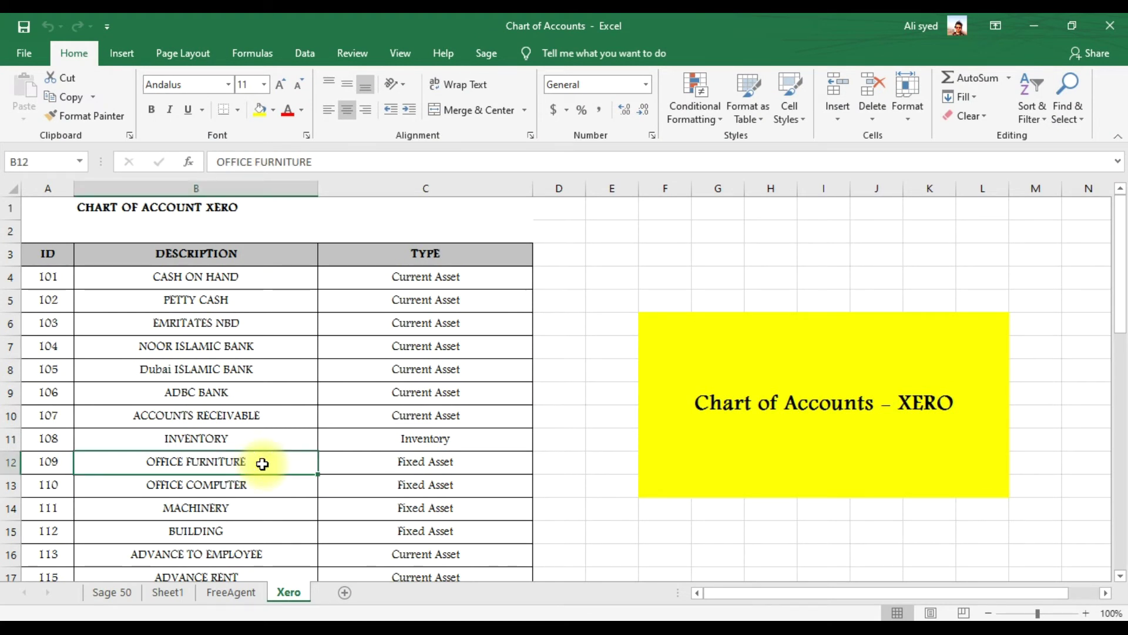
pyautogui.hotkey('alt', 'Tab')
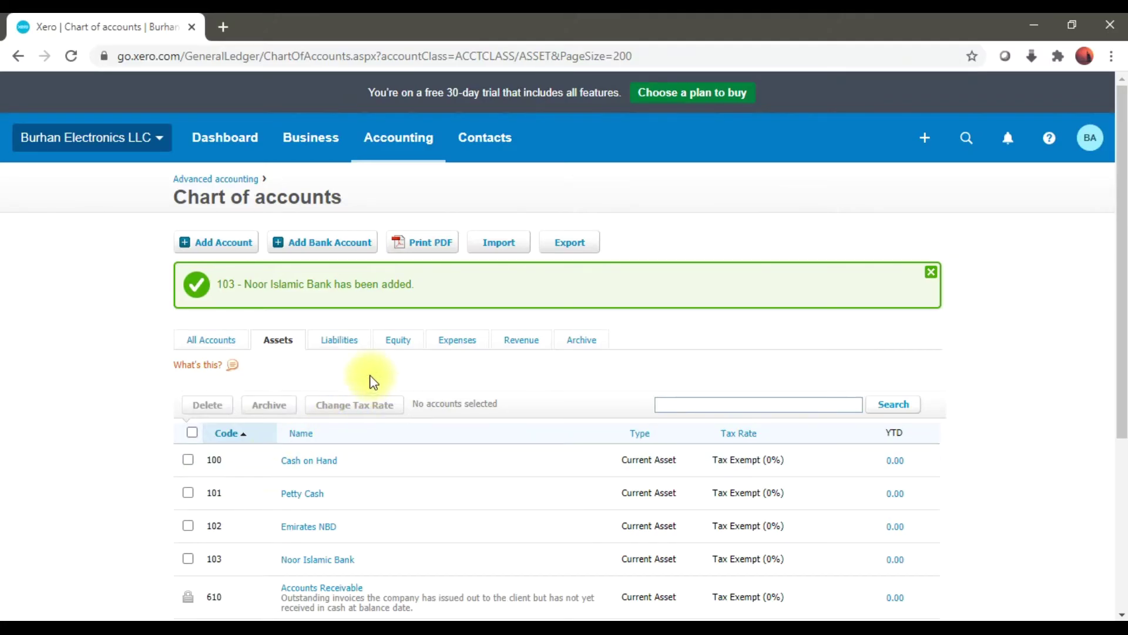
# Add a Fixed Asset account with code 110 named Land and save it.
pyautogui.click(221, 246)
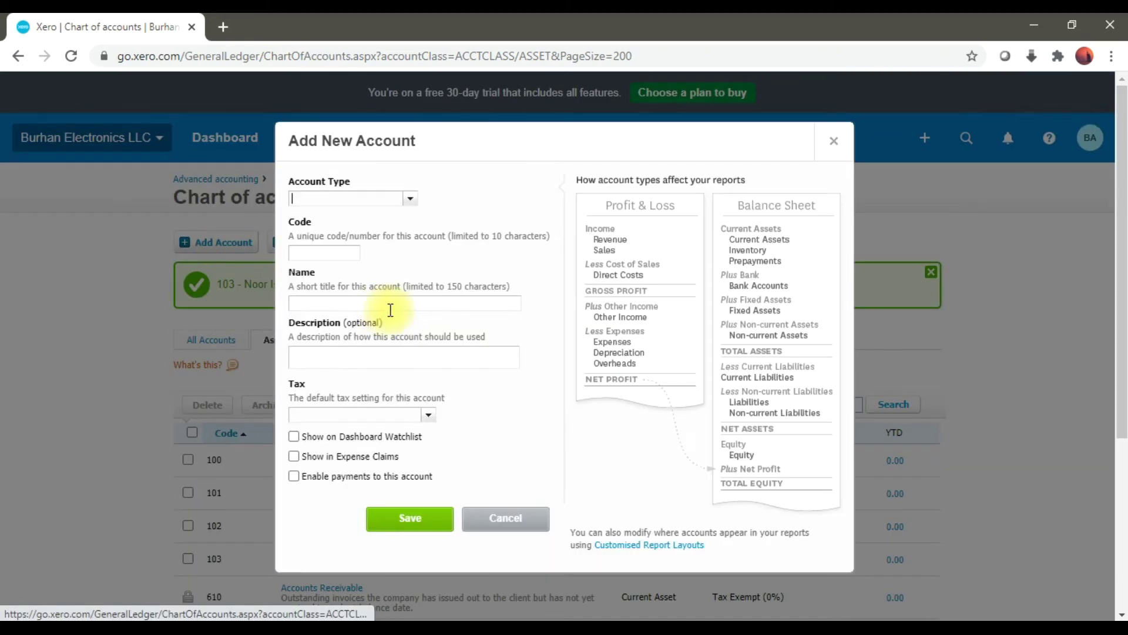
pyautogui.click(410, 200)
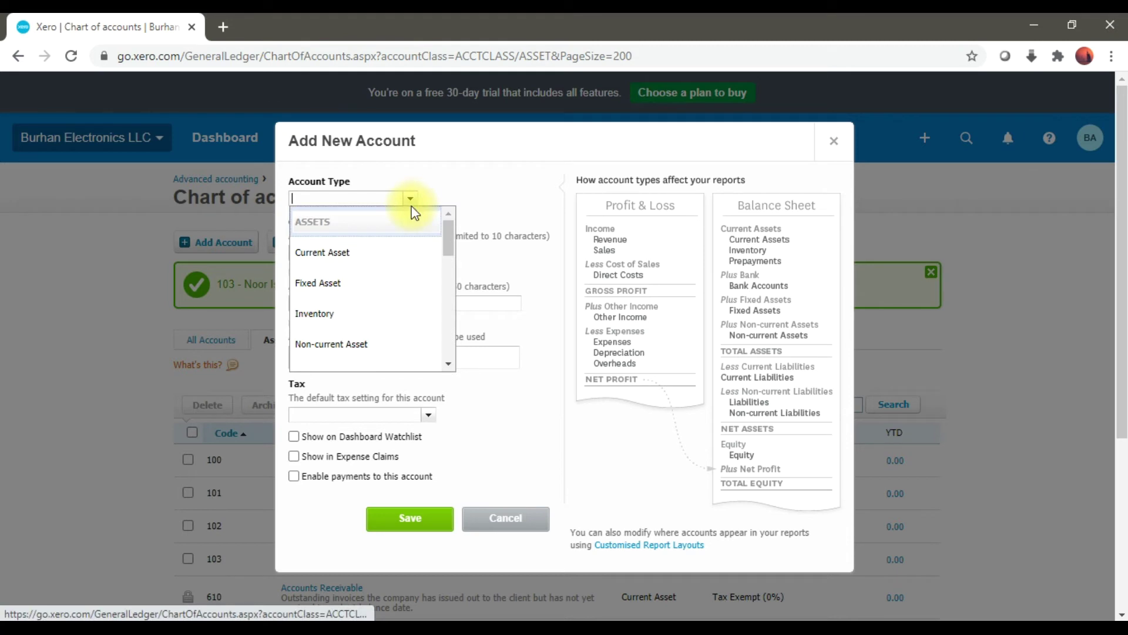
pyautogui.click(382, 281)
pyautogui.click(354, 252)
pyautogui.write('110')
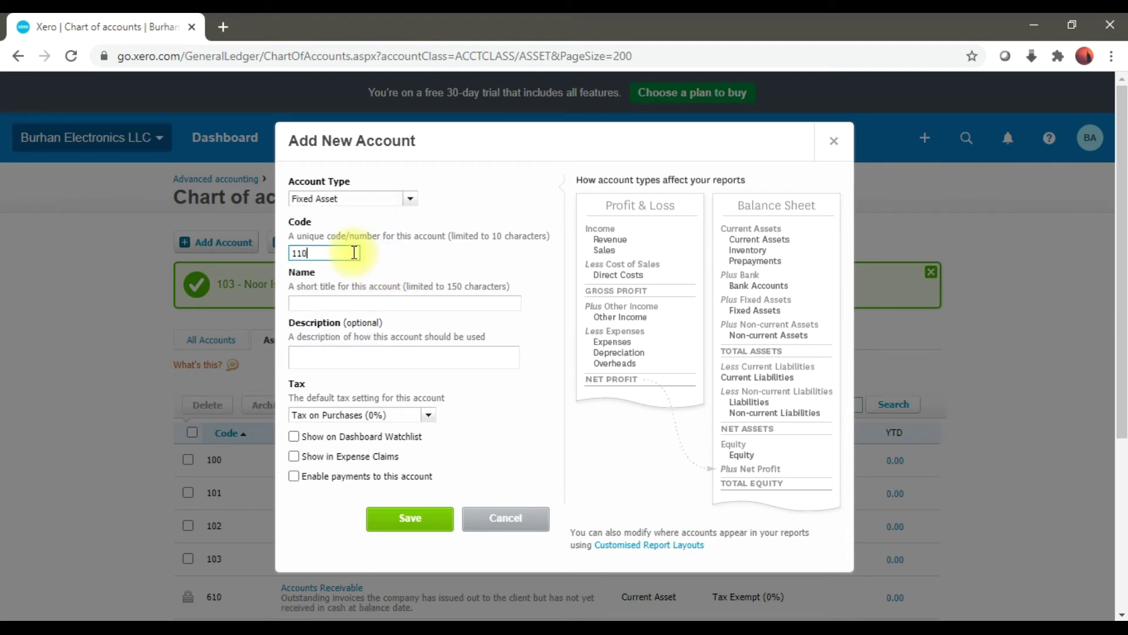
pyautogui.press('Tab')
pyautogui.write('Land')
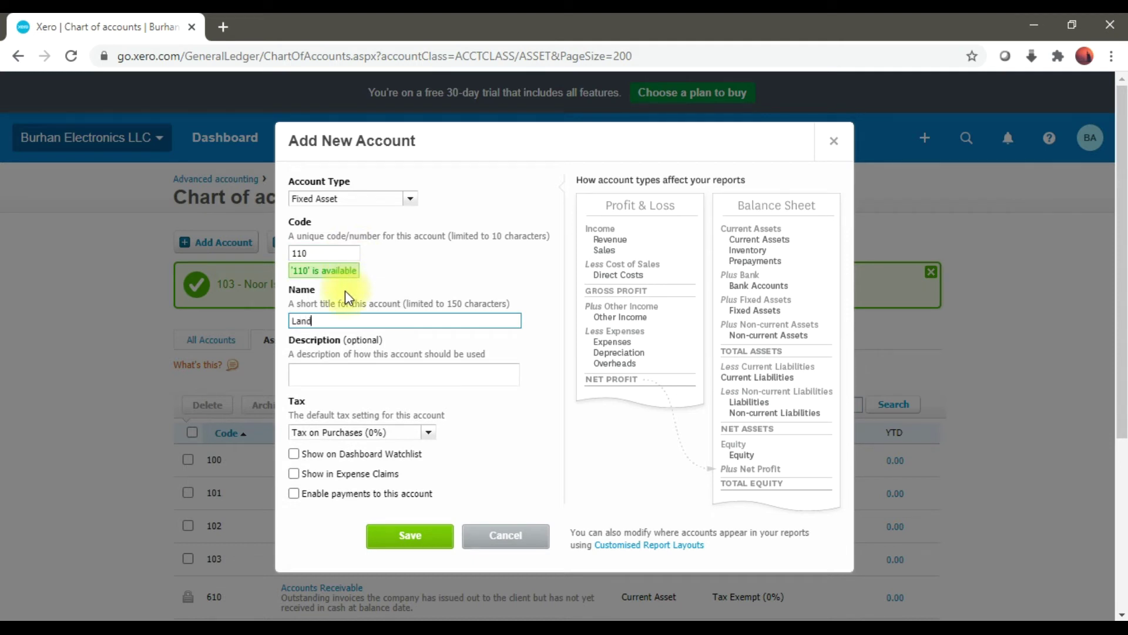
pyautogui.click(417, 549)
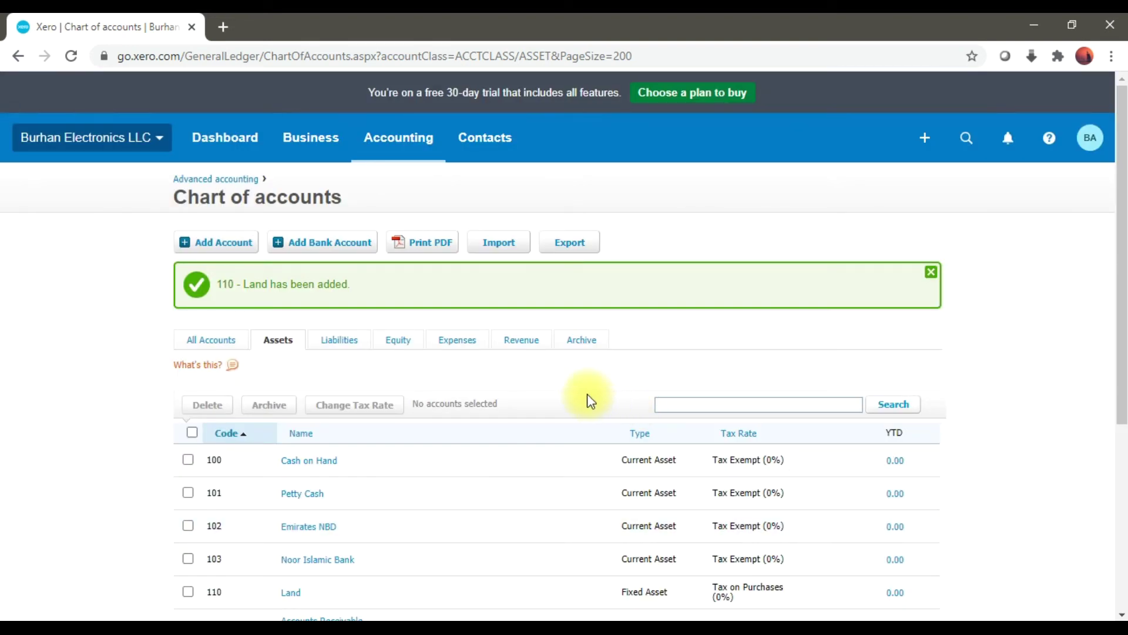
# Show the expense accounts and start a new account of type Expense with code 600.
pyautogui.click(456, 351)
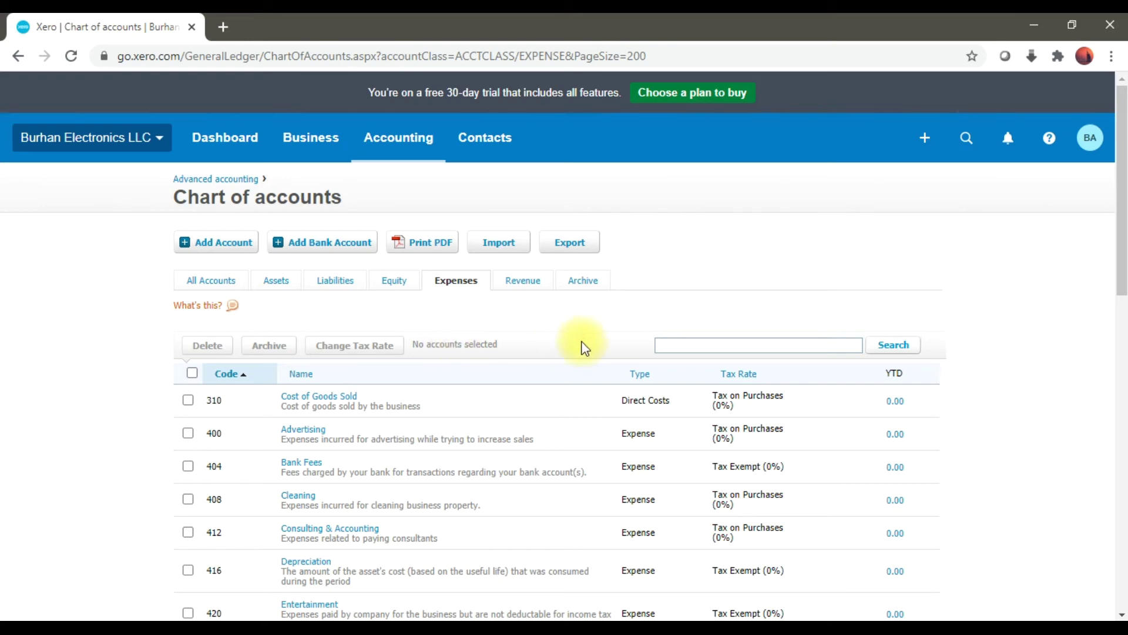
pyautogui.click(244, 261)
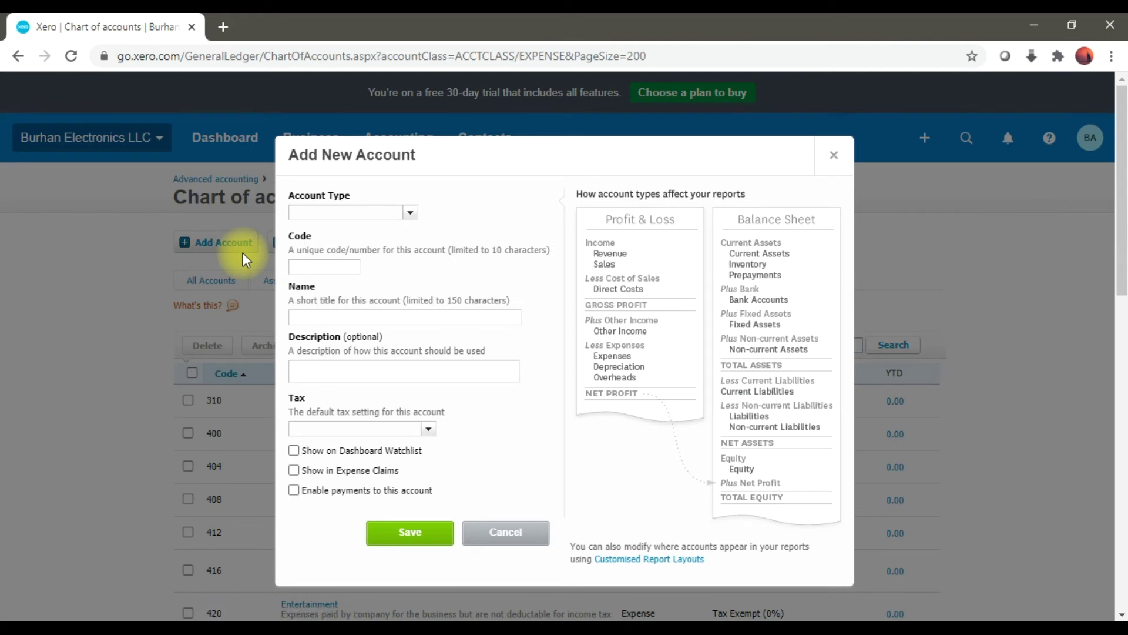
pyautogui.click(405, 213)
pyautogui.moveTo(452, 254); pyautogui.dragTo(449, 311)
pyautogui.click(390, 321)
pyautogui.click(343, 265)
pyautogui.write('600')
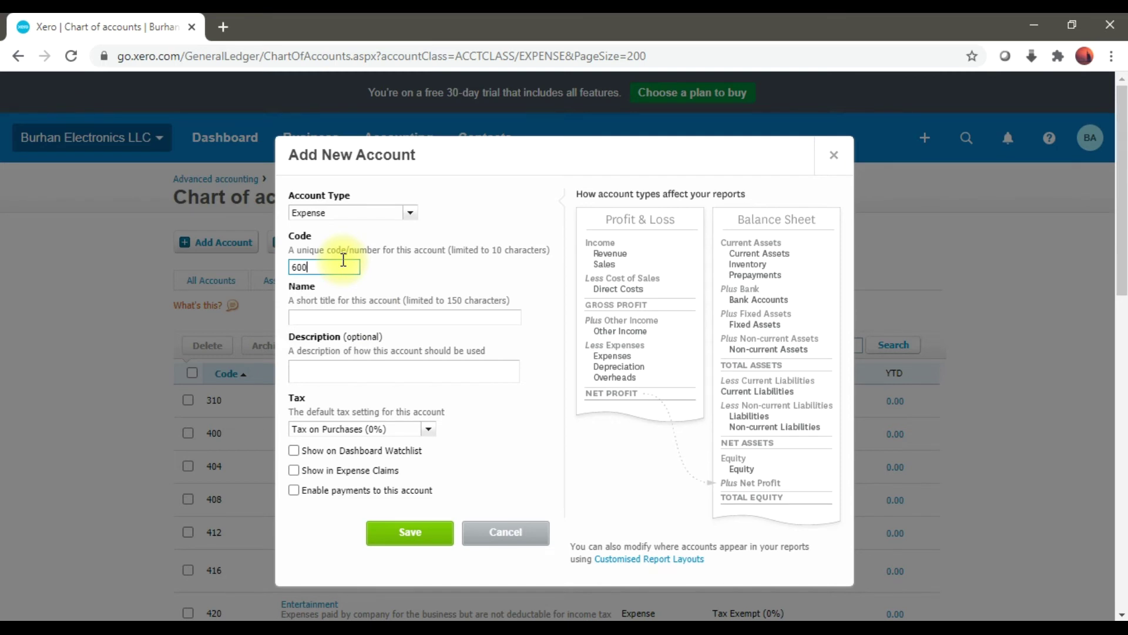
# Name the new expense account Telephone Expense and save it.
pyautogui.click(344, 312)
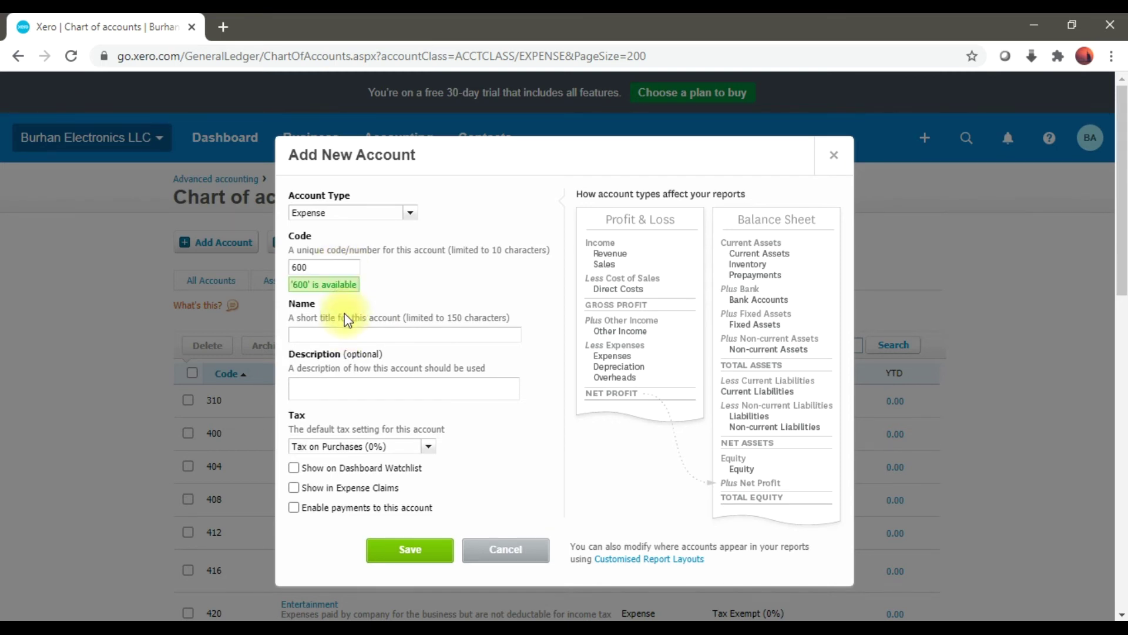
pyautogui.click(339, 335)
pyautogui.write('Telephone ')
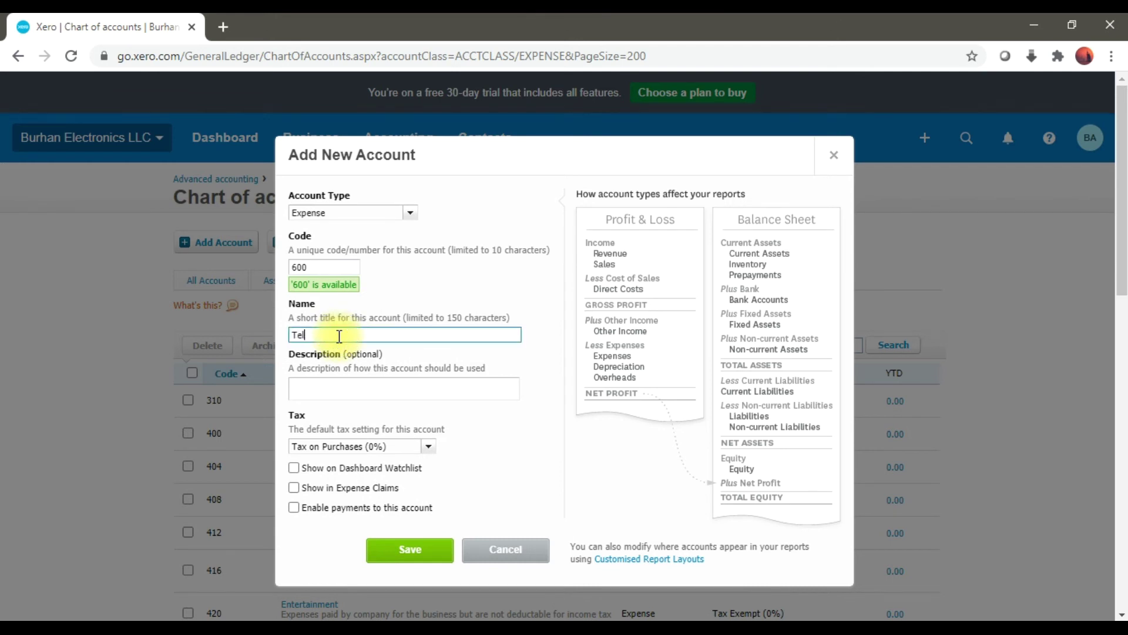
pyautogui.write('Expense')
pyautogui.click(421, 552)
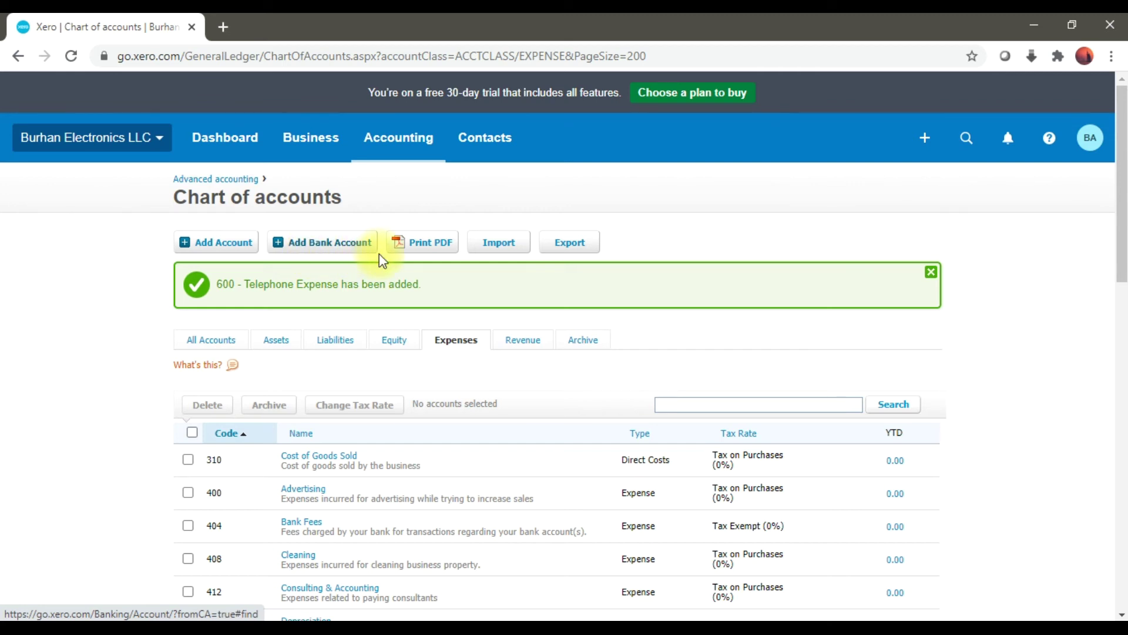
# List all accounts and delete the Cash on Hand account with code 100.
pyautogui.click(219, 346)
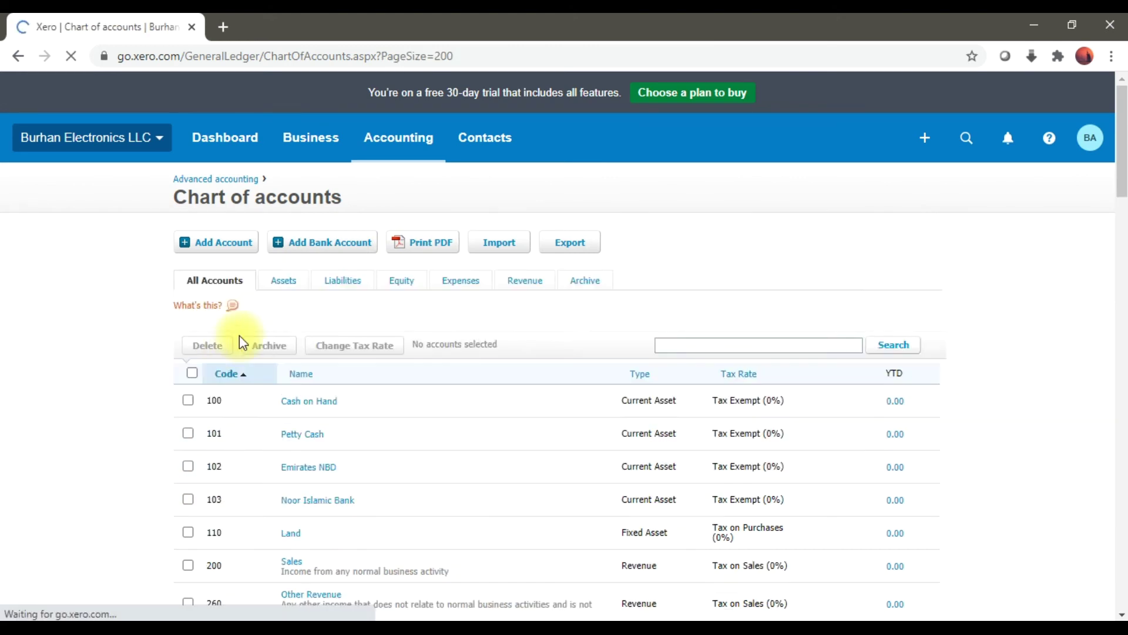
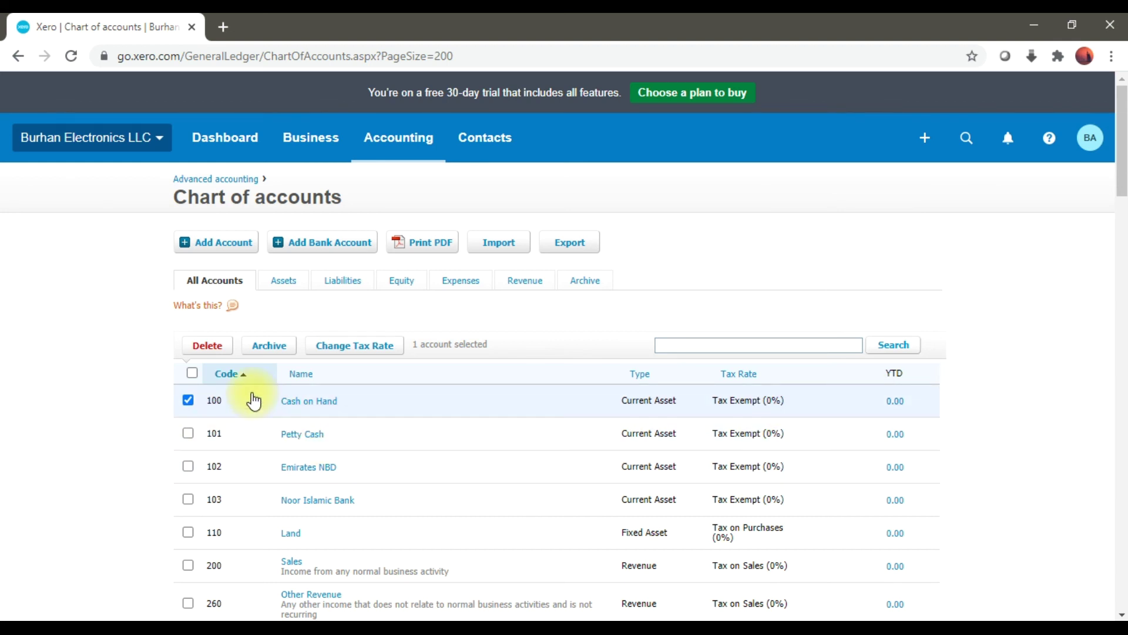
pyautogui.click(216, 353)
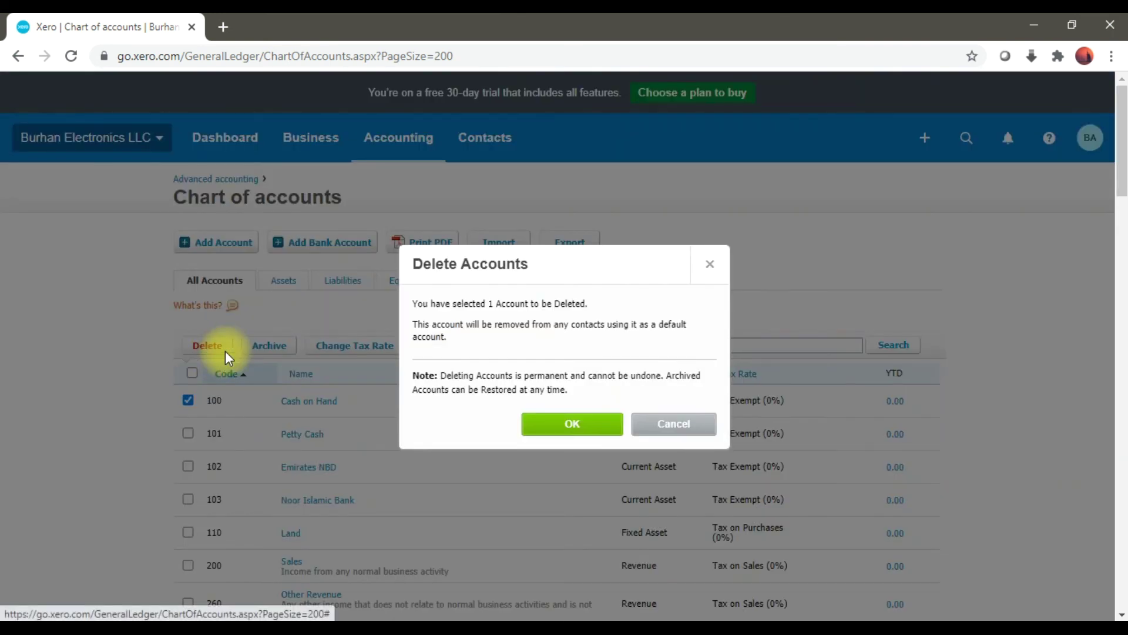
pyautogui.click(561, 424)
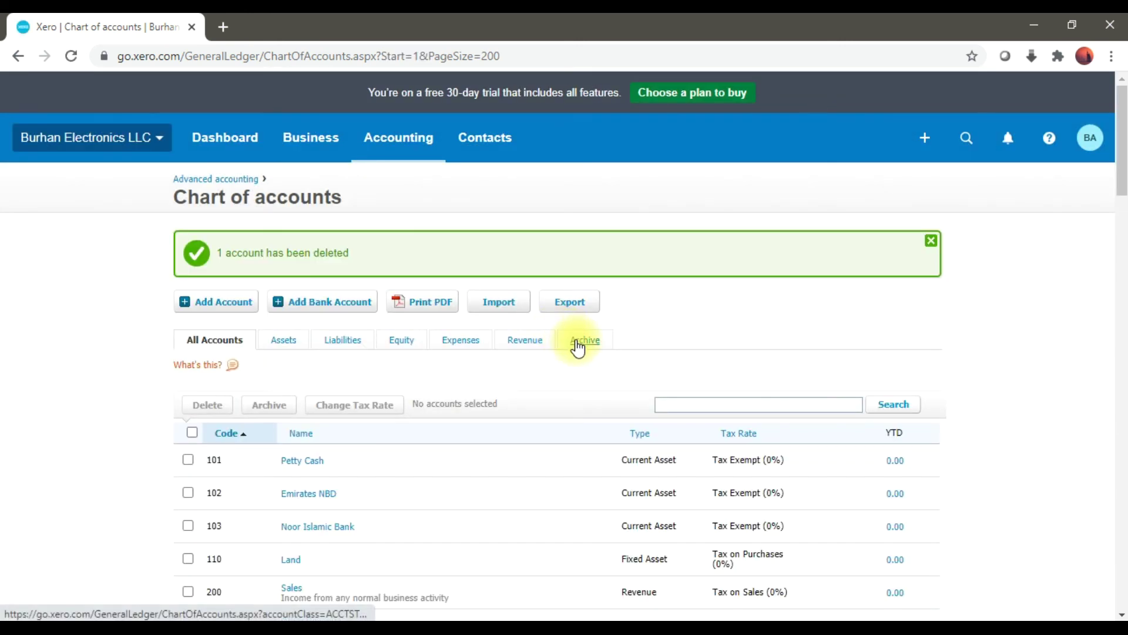
# Look at the archived accounts, and return to the list of all accounts.
pyautogui.click(579, 346)
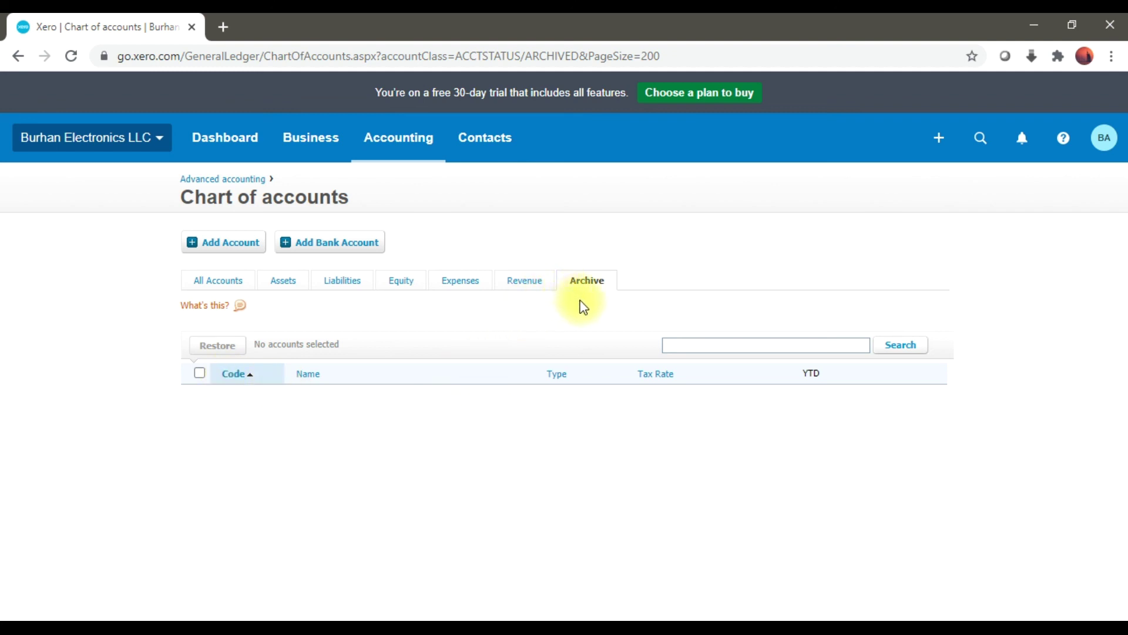
pyautogui.click(230, 288)
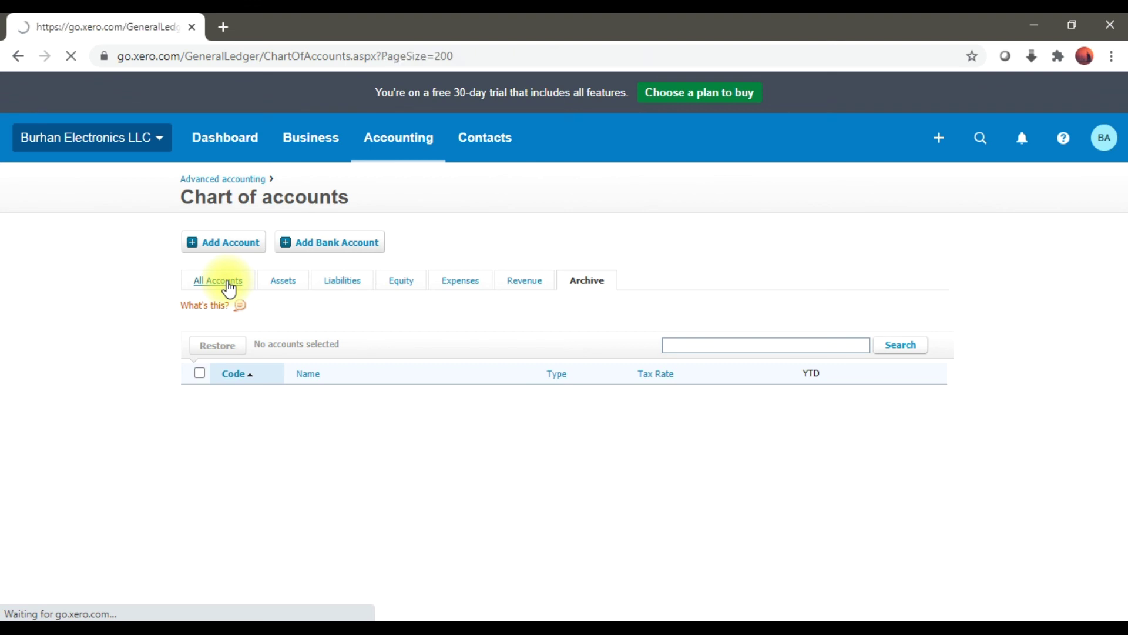